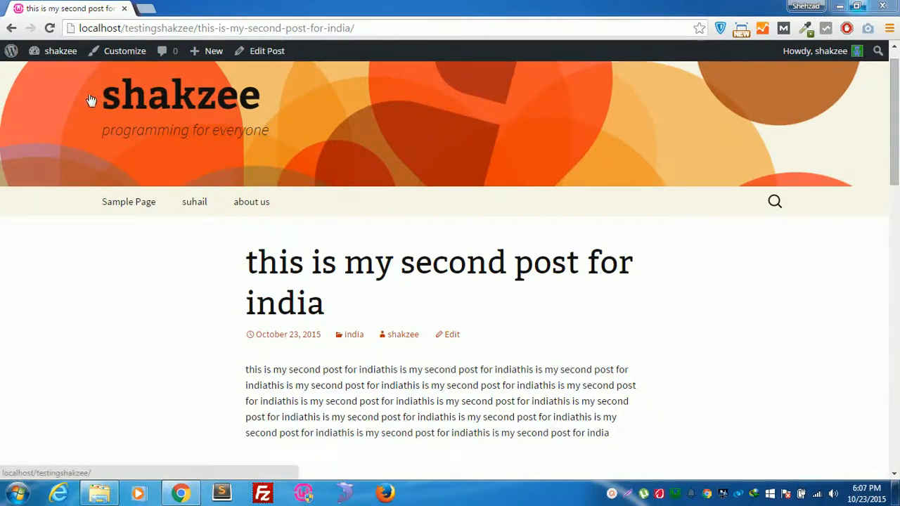
# Go from the open post to the site's home page at localhost/testingshakzee.
pyautogui.moveTo(61, 56)
pyautogui.moveTo(188, 29); pyautogui.dragTo(392, 20)
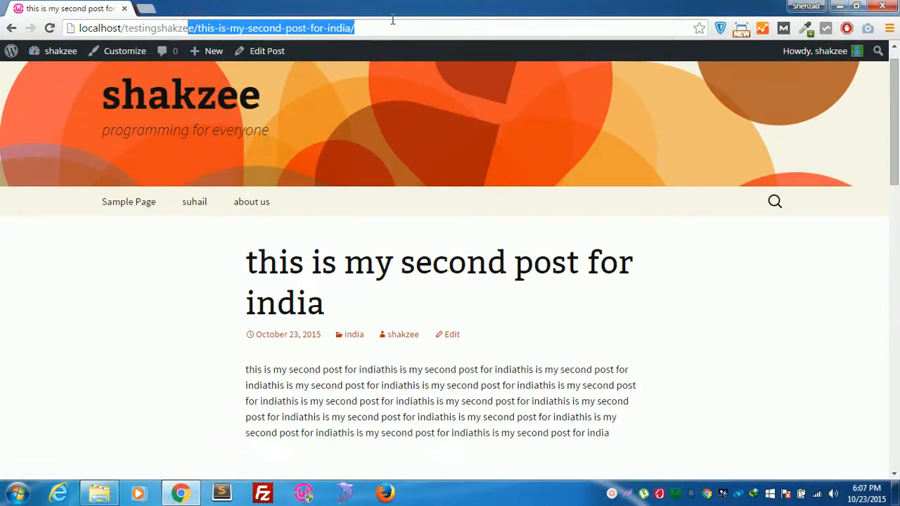
pyautogui.press('BackSpace')
pyautogui.press('Return')
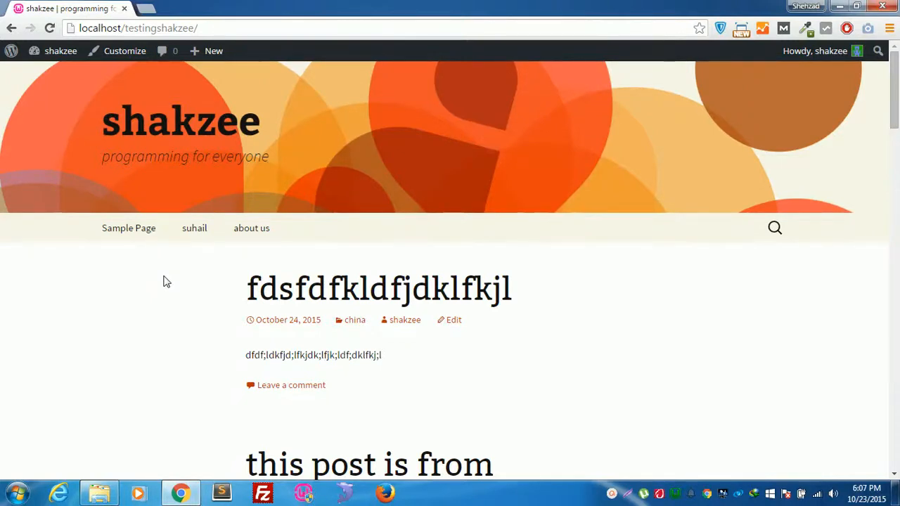
# Open the site's admin dashboard and go to the Themes page.
pyautogui.moveTo(854, 51)
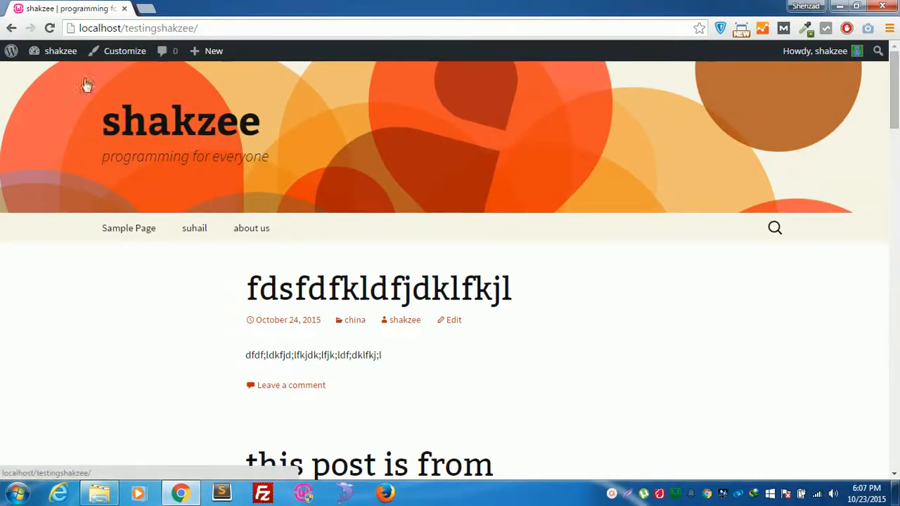
pyautogui.moveTo(62, 54)
pyautogui.click(51, 75)
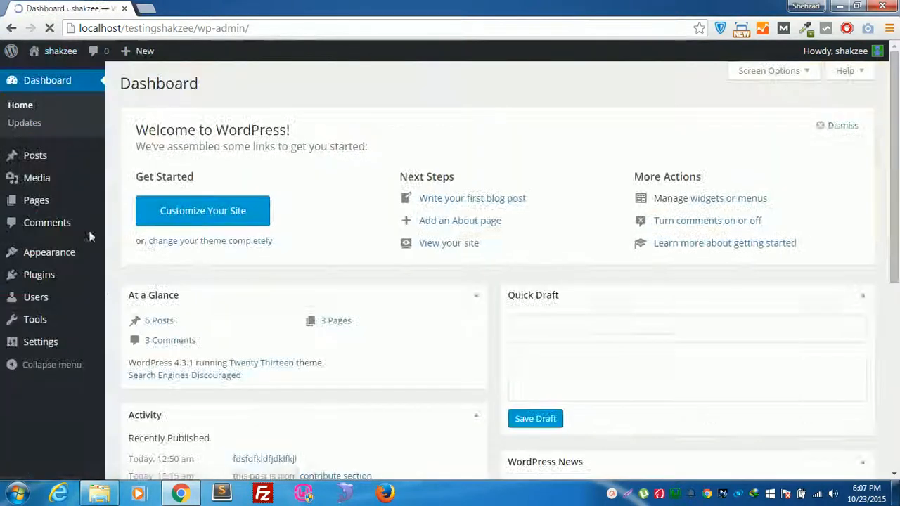
pyautogui.moveTo(40, 301)
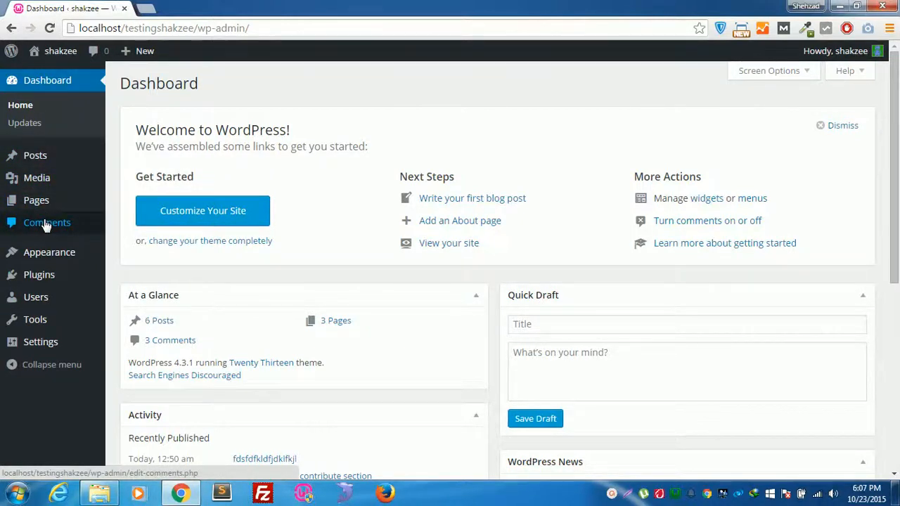
pyautogui.moveTo(44, 354)
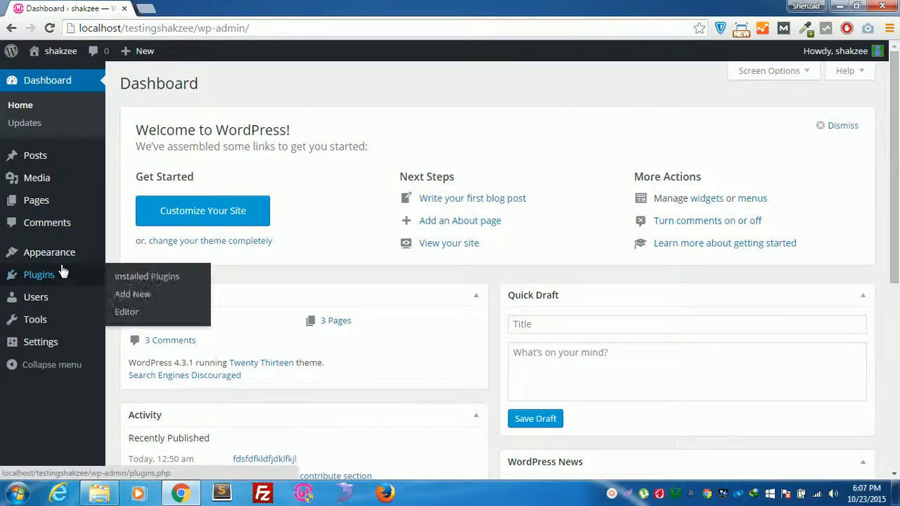
pyautogui.moveTo(56, 260)
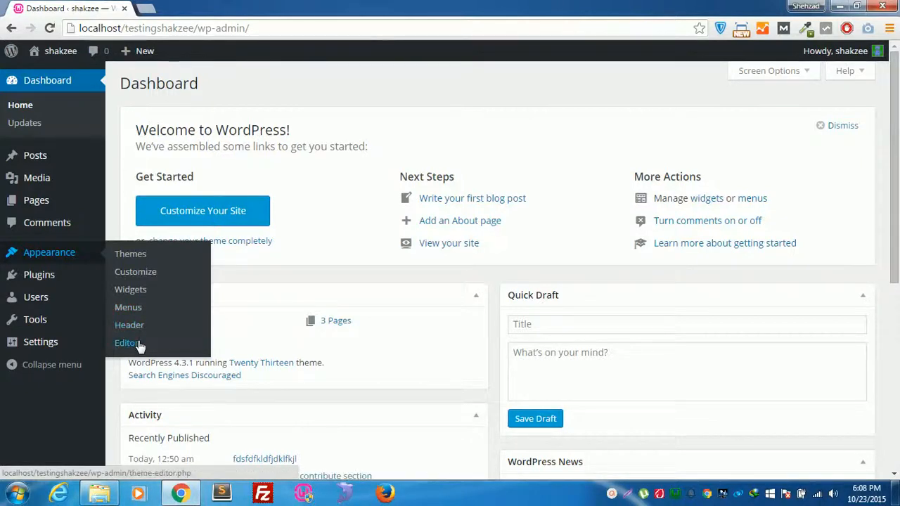
pyautogui.click(132, 256)
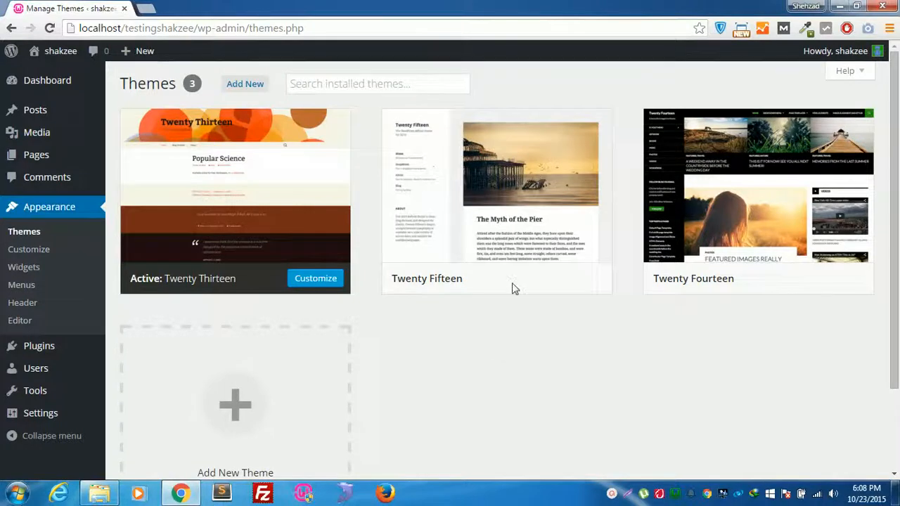
# Open the Customizer for the active Twenty Thirteen theme and look at the Site Identity settings.
pyautogui.click(21, 249)
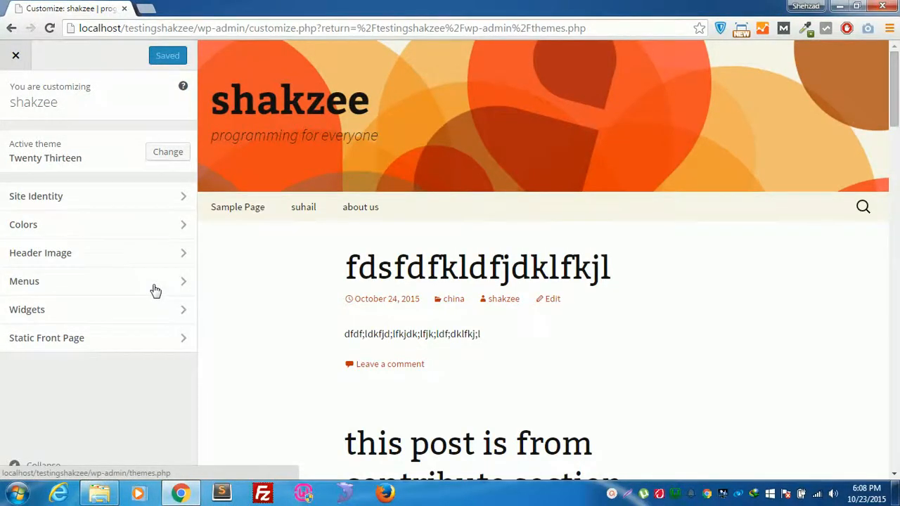
pyautogui.click(139, 204)
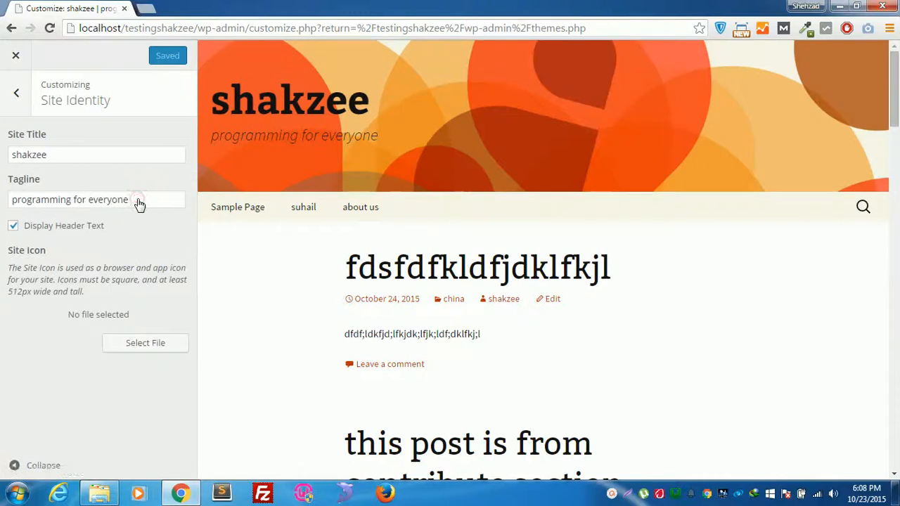
pyautogui.click(12, 93)
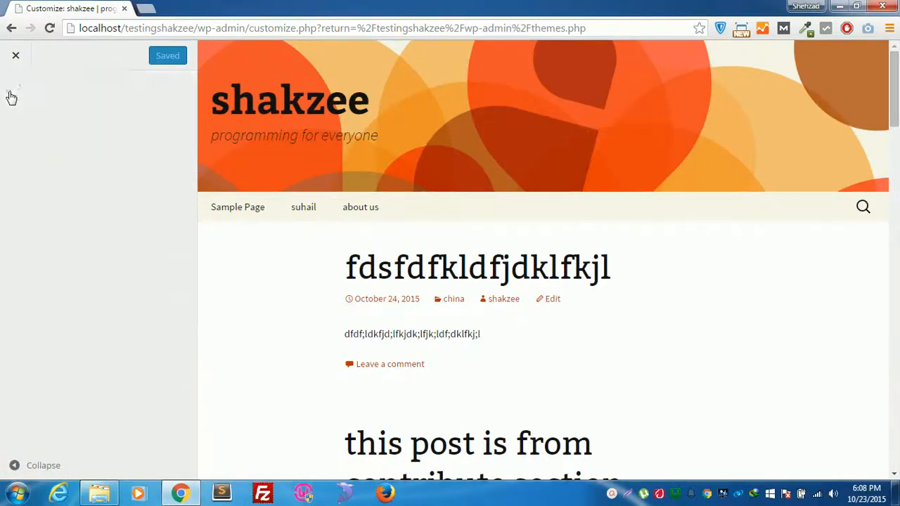
# Change the header text color to the green preset #81d742 and publish the change.
pyautogui.click(71, 226)
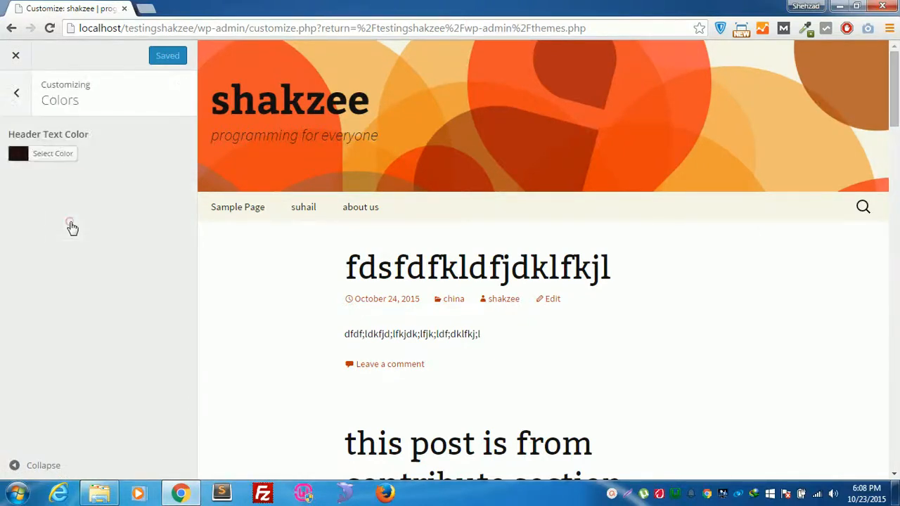
pyautogui.click(21, 156)
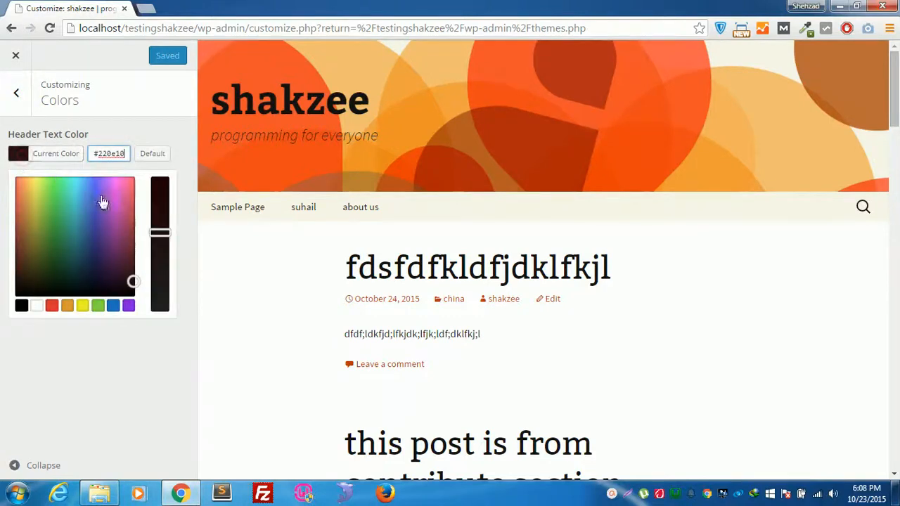
pyautogui.click(91, 247)
pyautogui.click(98, 307)
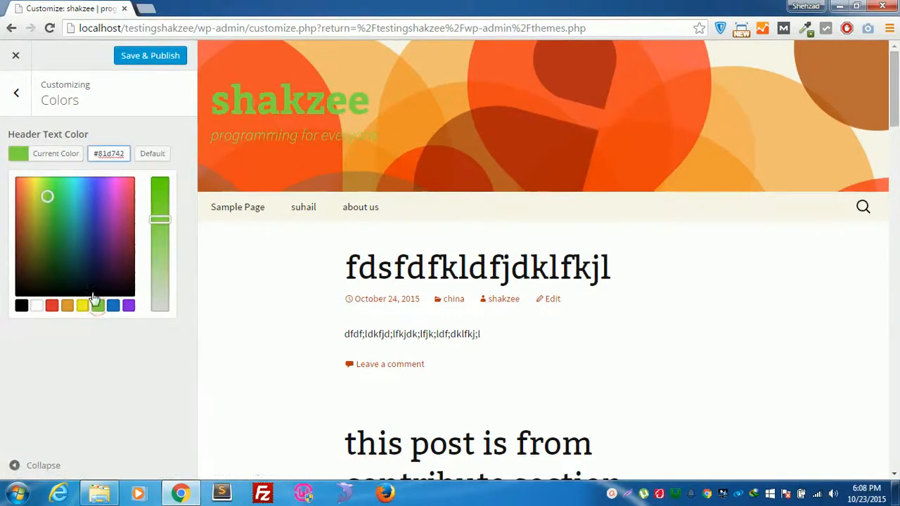
pyautogui.click(156, 56)
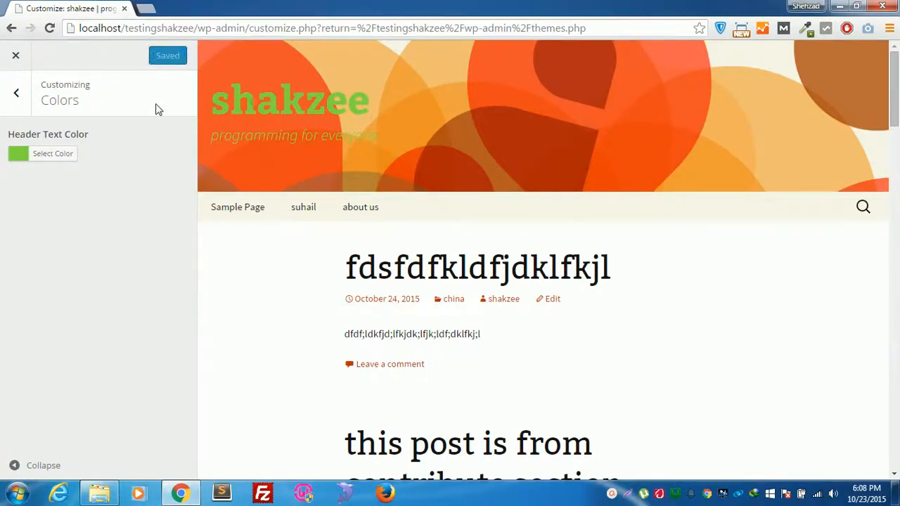
# Leave the Customizer, view the header on the live site in a separate browser tab, and return to the Themes page.
pyautogui.click(16, 54)
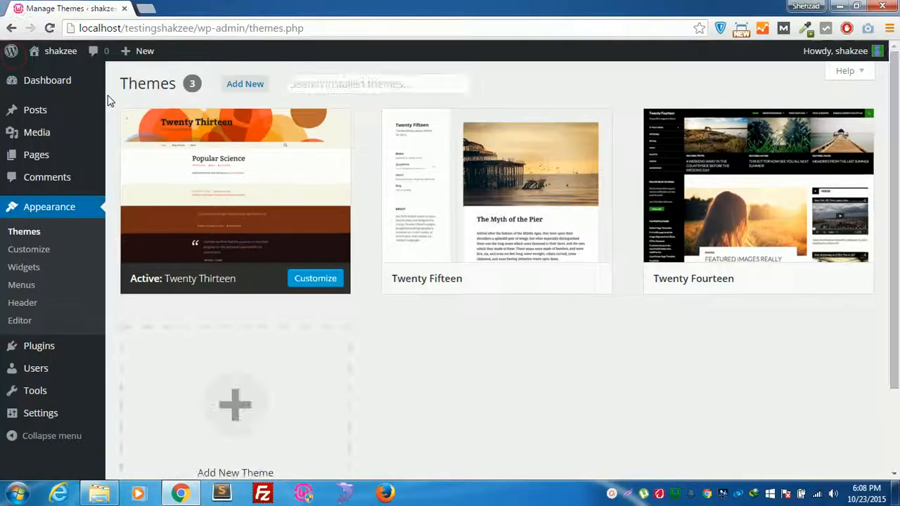
pyautogui.click(50, 73)
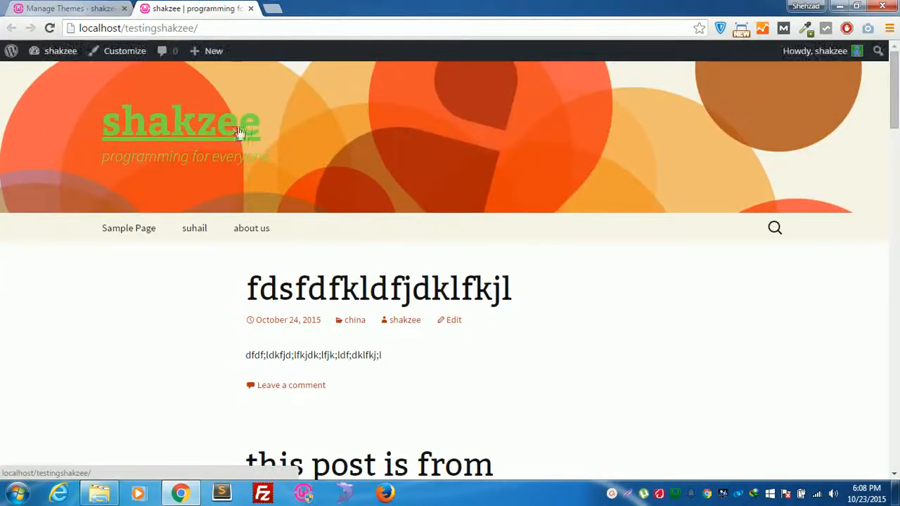
pyautogui.click(102, 7)
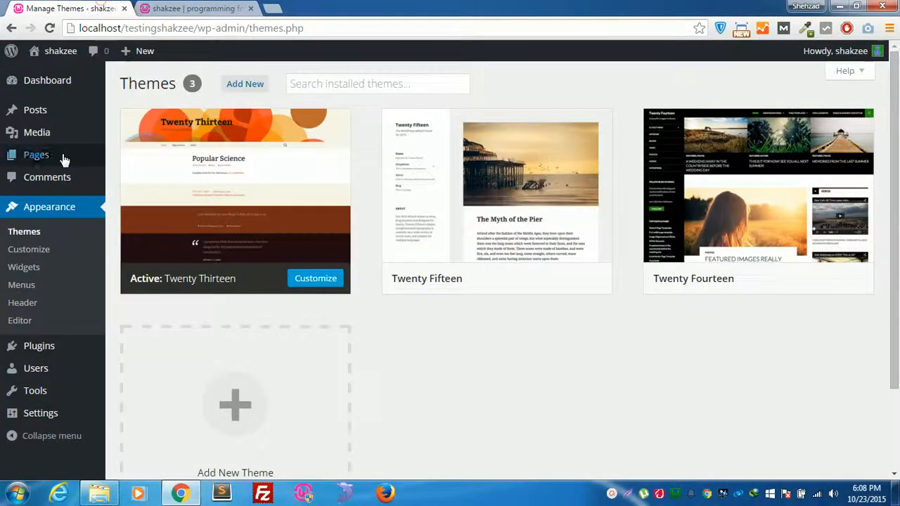
# Publish black (#000000) as the header text color in the Customizer and check it on the reloaded live home page.
pyautogui.click(35, 251)
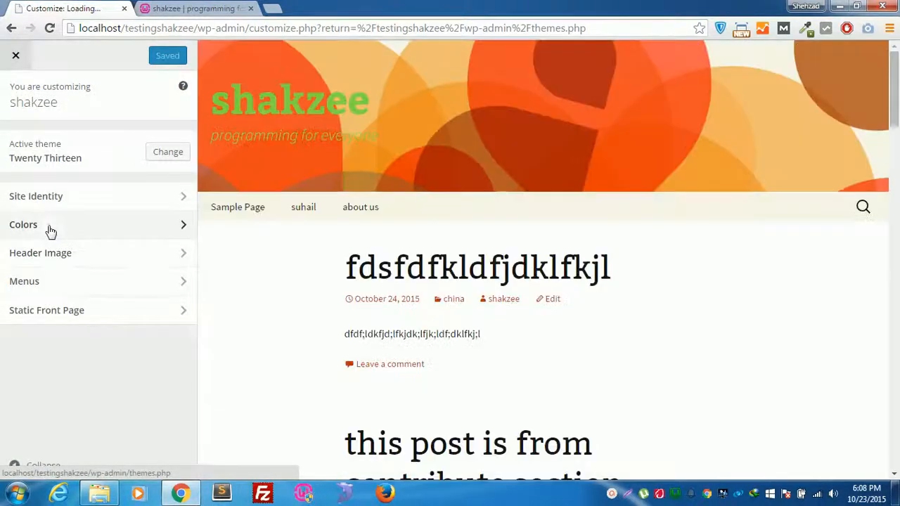
pyautogui.click(49, 228)
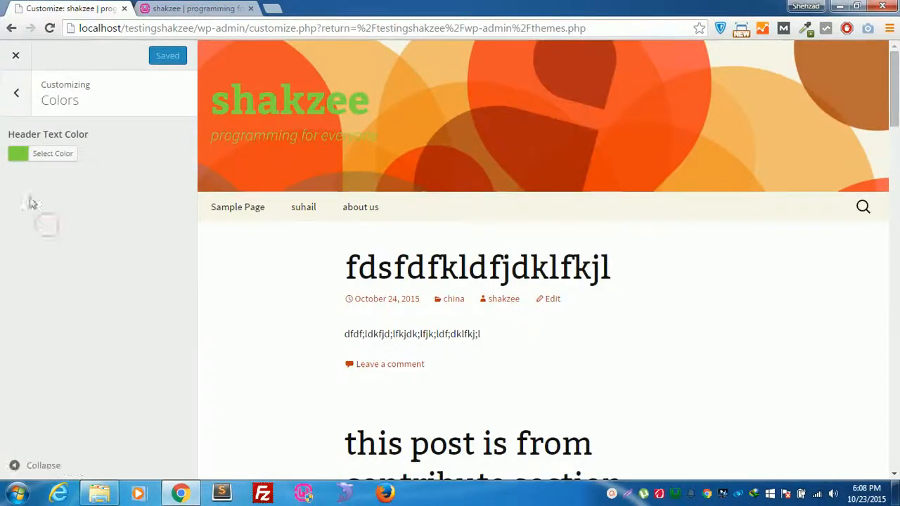
pyautogui.click(20, 161)
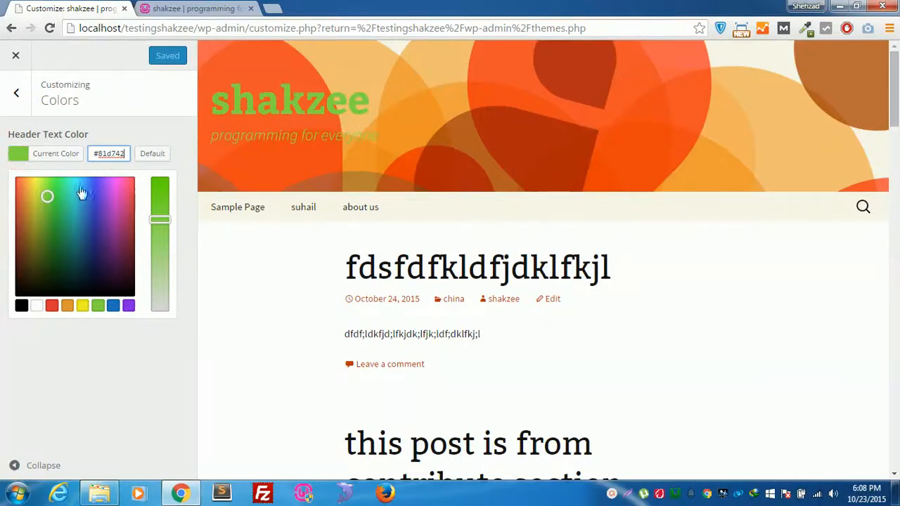
pyautogui.click(21, 305)
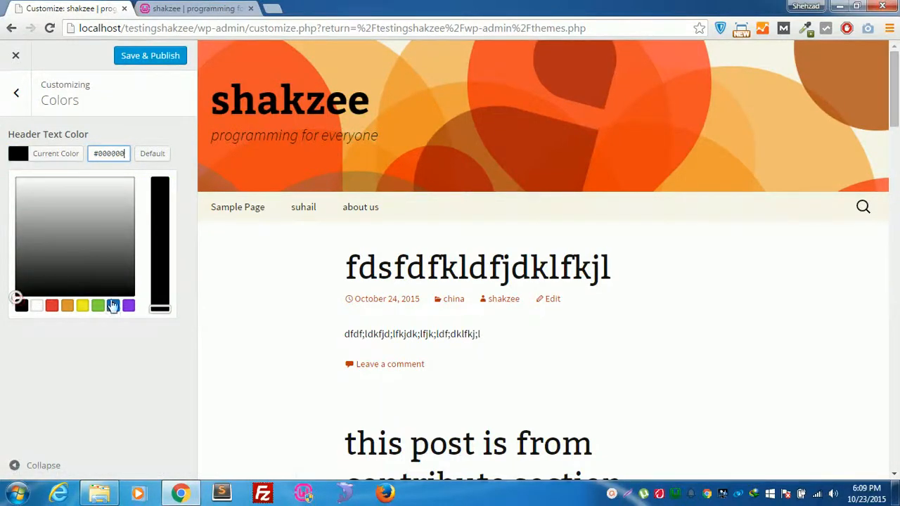
pyautogui.click(141, 67)
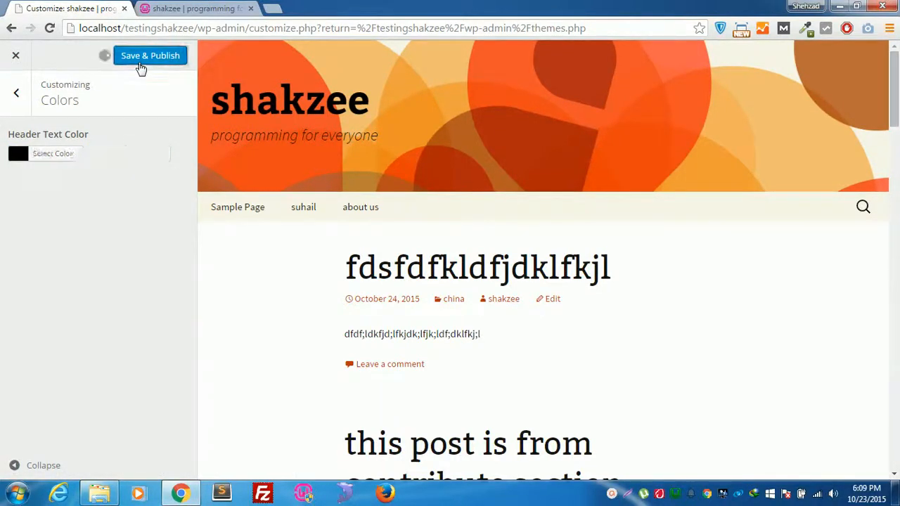
pyautogui.click(193, 9)
pyautogui.click(50, 28)
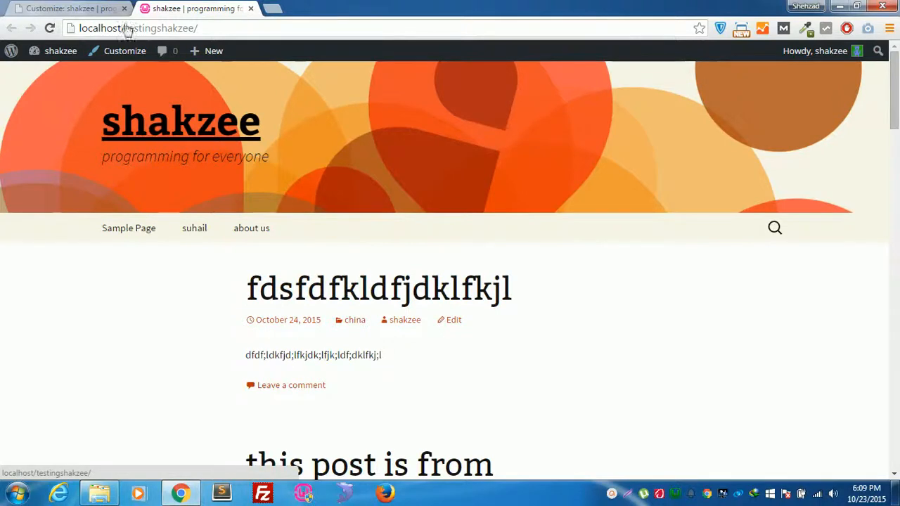
# Leave the Customizer and open the Widgets management page.
pyautogui.hotkey('ctrl', 'Tab')
pyautogui.click(11, 92)
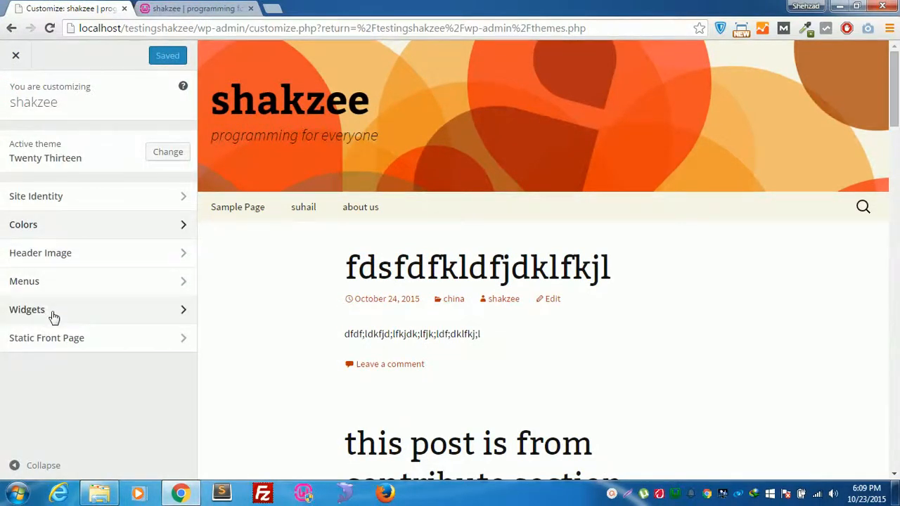
pyautogui.click(14, 58)
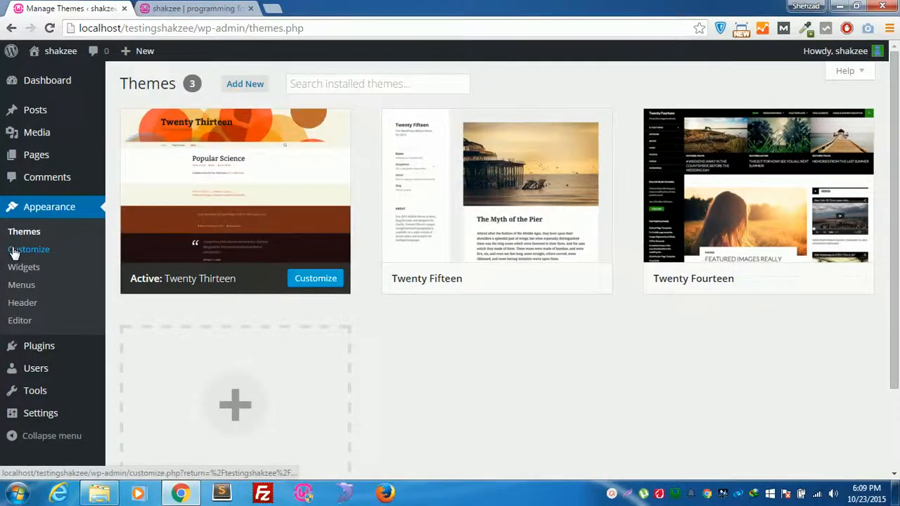
pyautogui.click(36, 284)
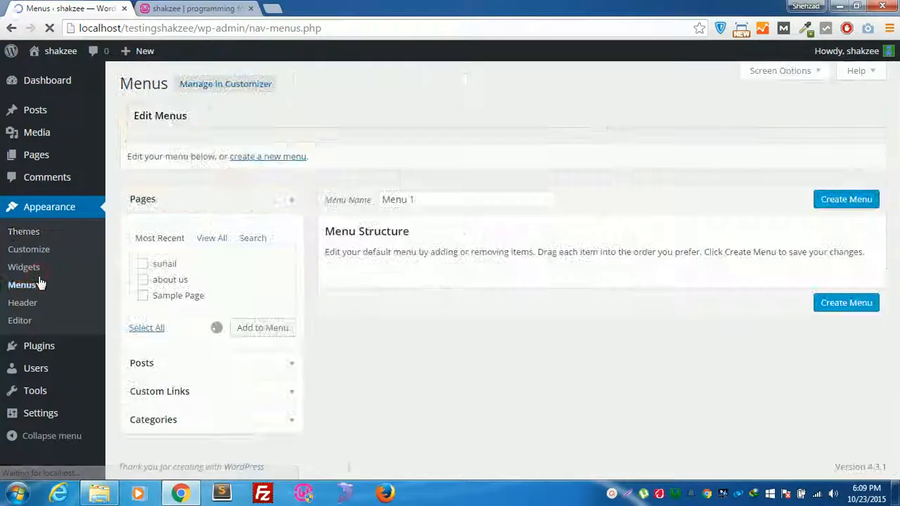
pyautogui.click(33, 268)
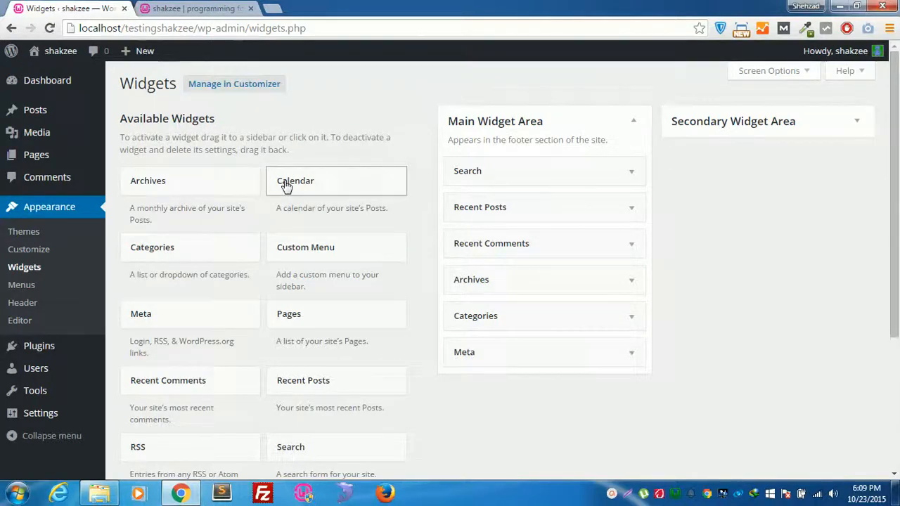
# Reload the live home page, look over its current layout, and return to the Widgets page.
pyautogui.click(204, 8)
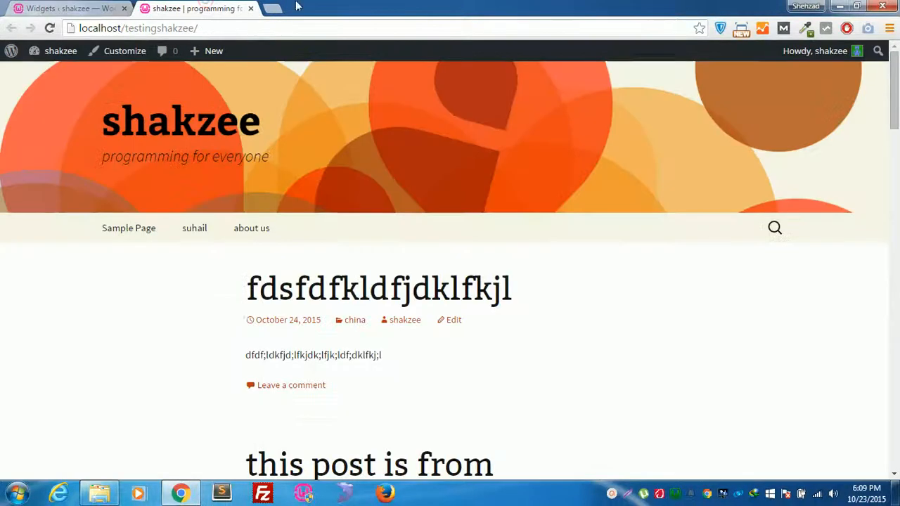
pyautogui.click(180, 121)
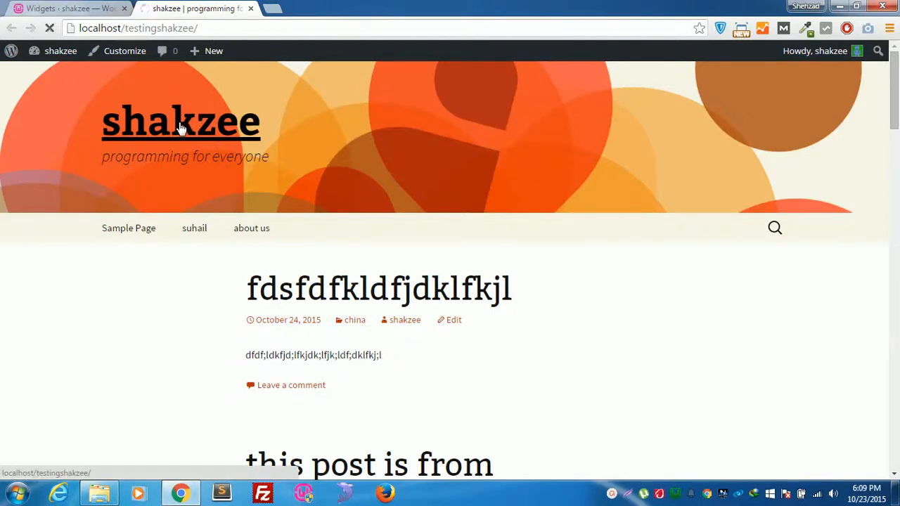
pyautogui.scroll(-1, 485, 243)
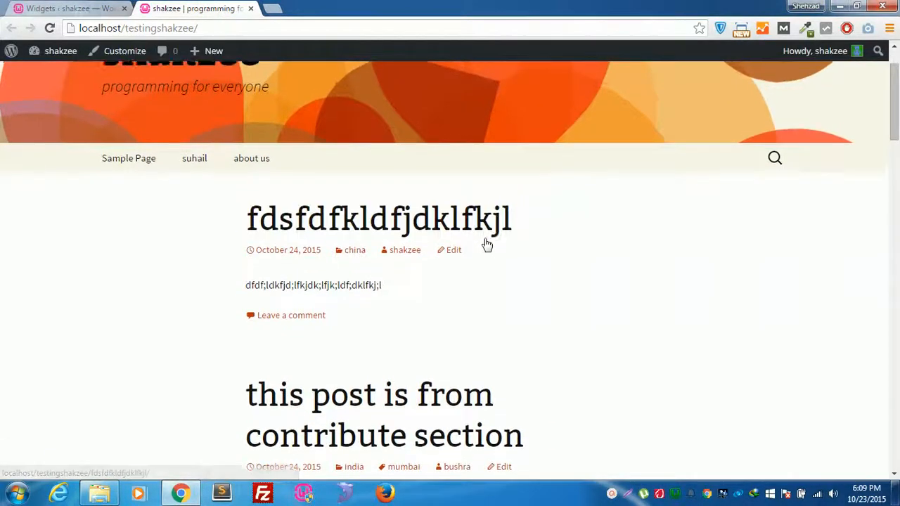
pyautogui.scroll(1, 485, 243)
pyautogui.click(92, 8)
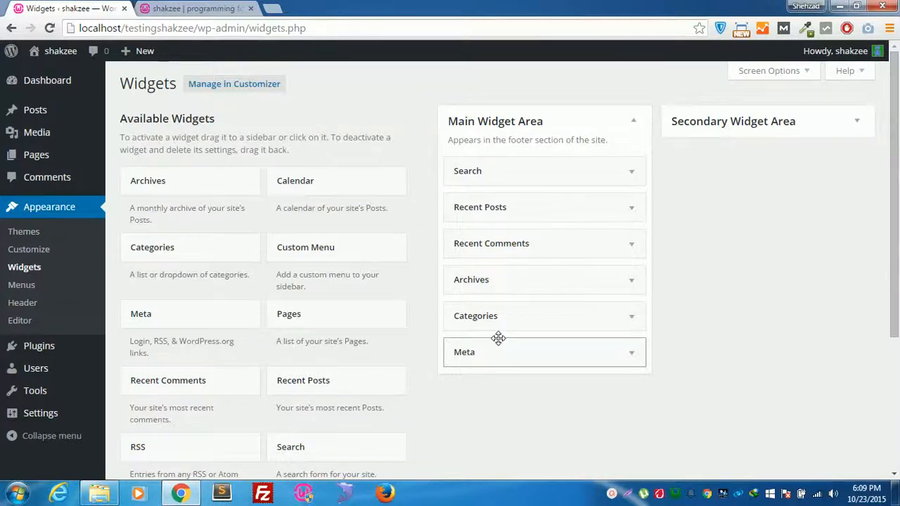
# Expand the Secondary Widget Area and add the Categories widget to it.
pyautogui.click(743, 139)
pyautogui.click(741, 140)
pyautogui.moveTo(254, 180); pyautogui.dragTo(246, 184)
pyautogui.moveTo(197, 234); pyautogui.dragTo(751, 154)
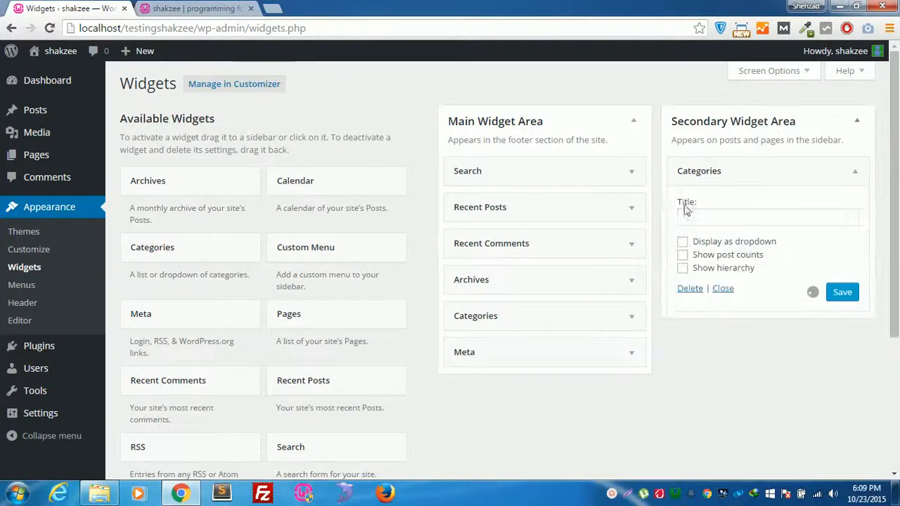
# Title the new Categories widget "my categorie", save it, and return to the live home page.
pyautogui.click(738, 211)
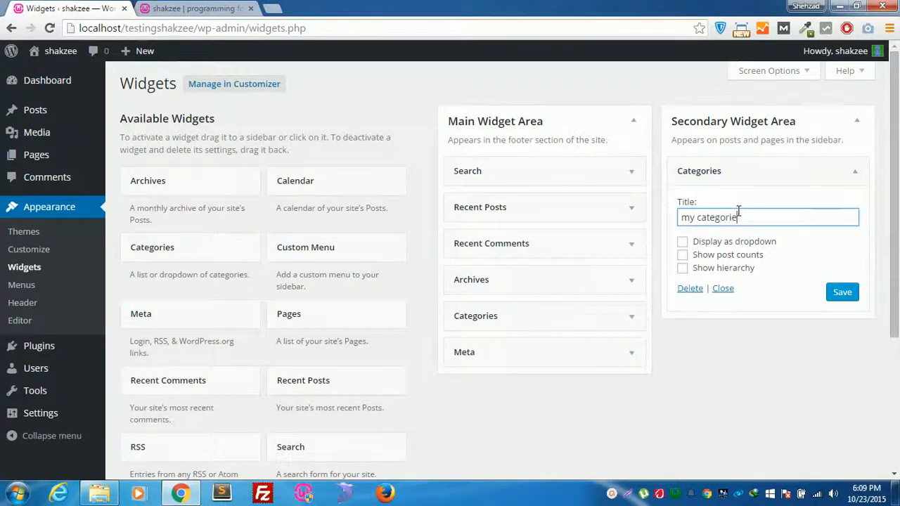
pyautogui.click(840, 294)
pyautogui.click(194, 7)
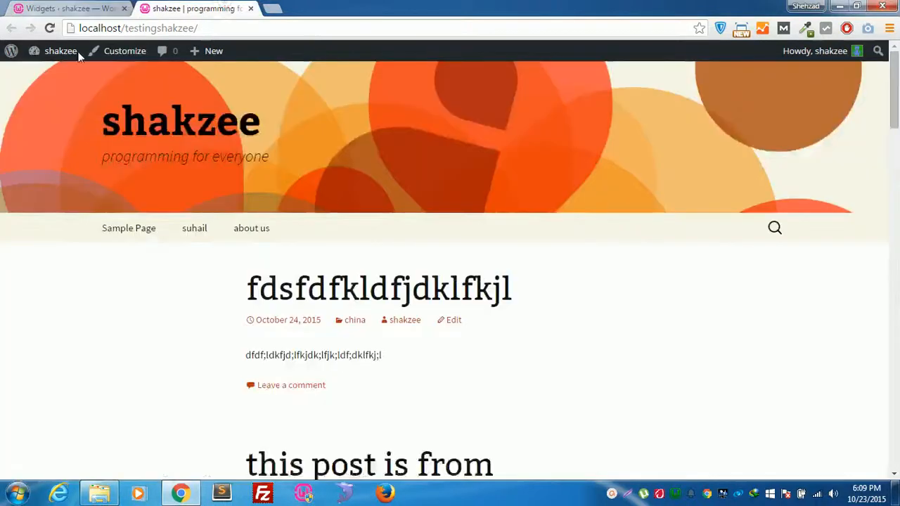
# Reload the live home page, check the sidebar categories, and collapse the Categories widget in the Secondary Widget Area.
pyautogui.click(49, 29)
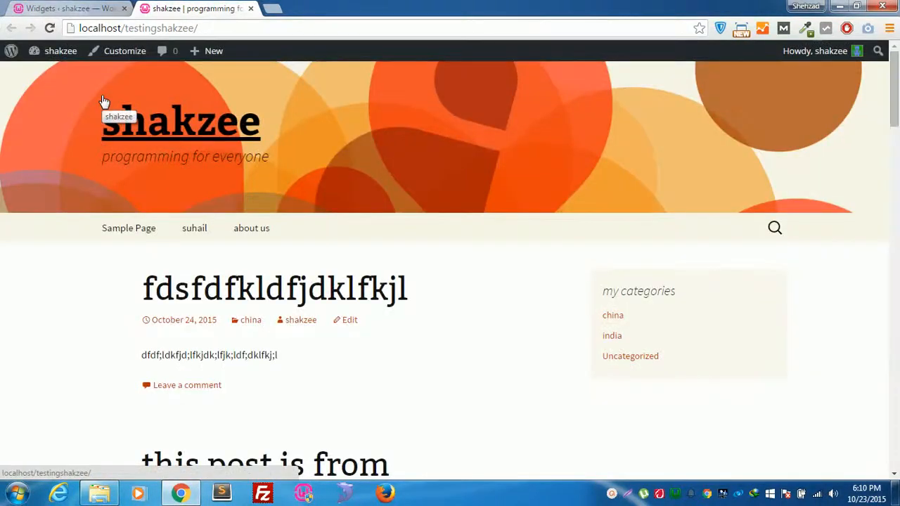
pyautogui.scroll(-3, 297, 216)
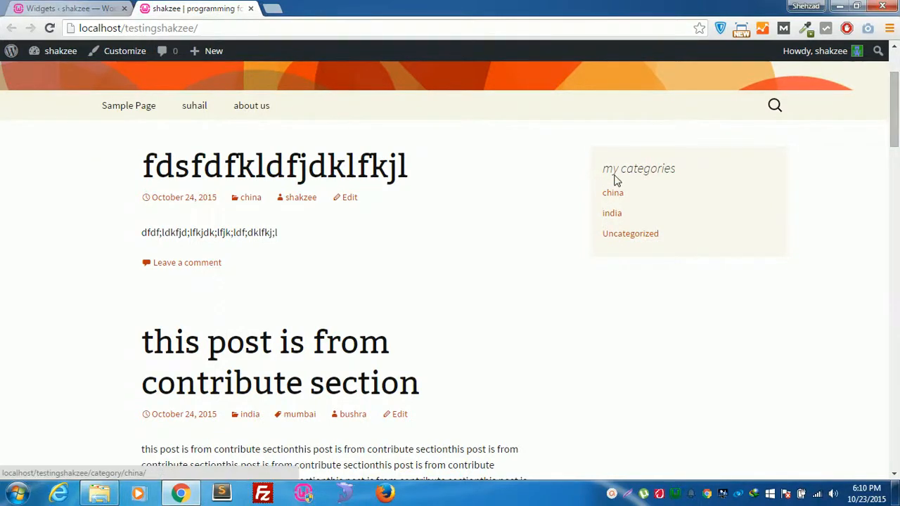
pyautogui.hotkey('ctrl', 'shift', 'Tab')
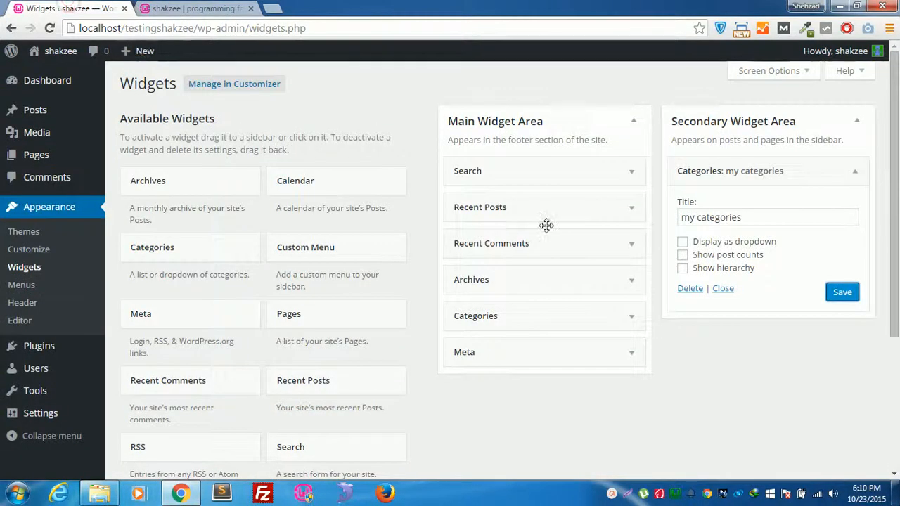
pyautogui.click(857, 174)
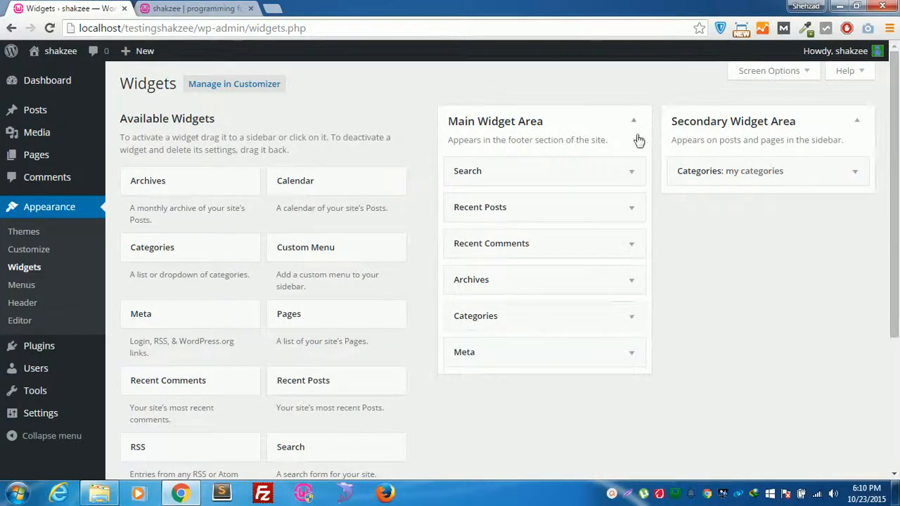
pyautogui.hotkey('ctrl', 'Tab')
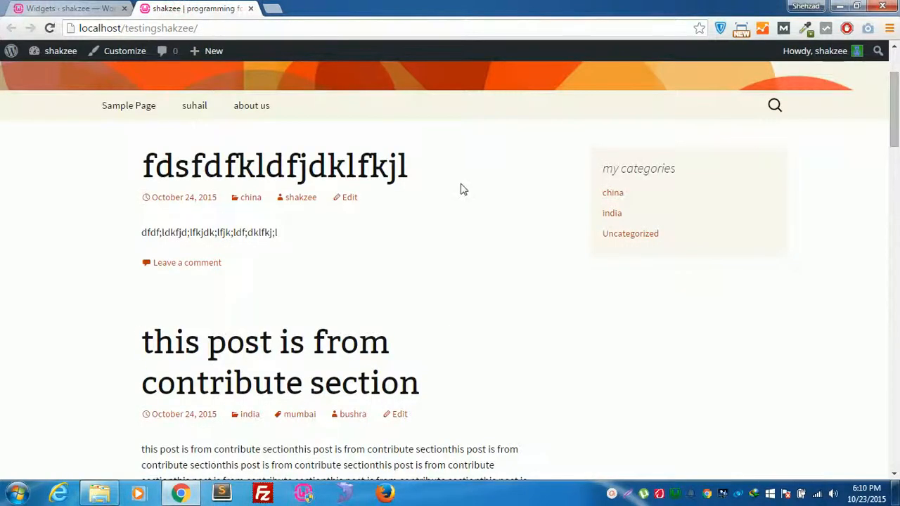
pyautogui.hotkey('ctrl', 'shift', 'Tab')
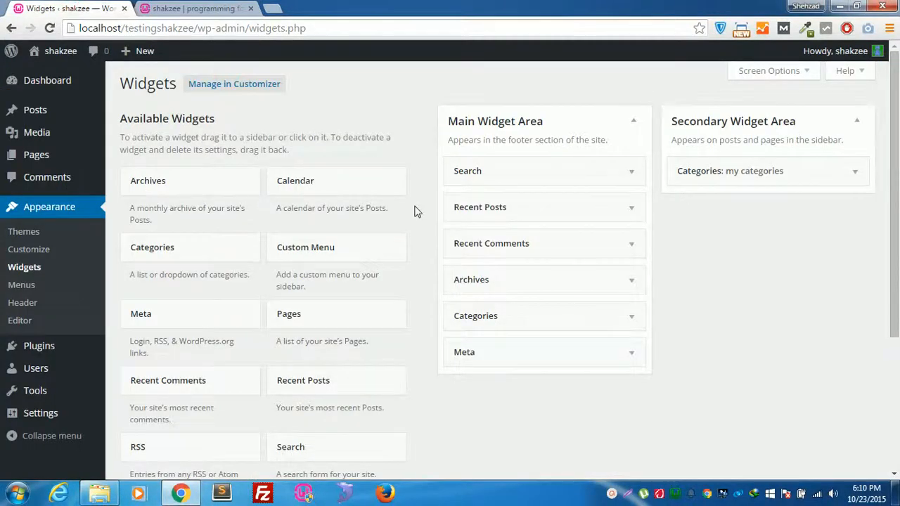
# Add the Search widget above Categories in the Secondary Widget Area and reload the live home page.
pyautogui.scroll(-2, 281, 258)
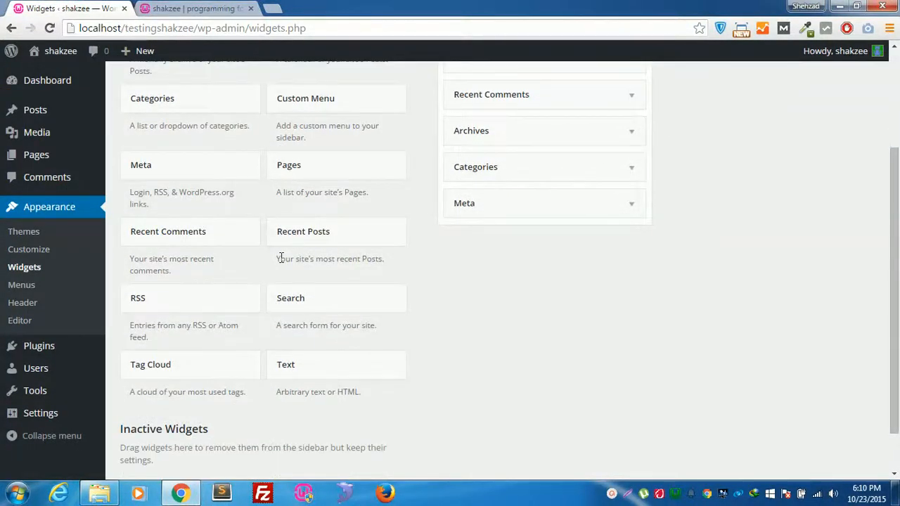
pyautogui.scroll(-1, 281, 258)
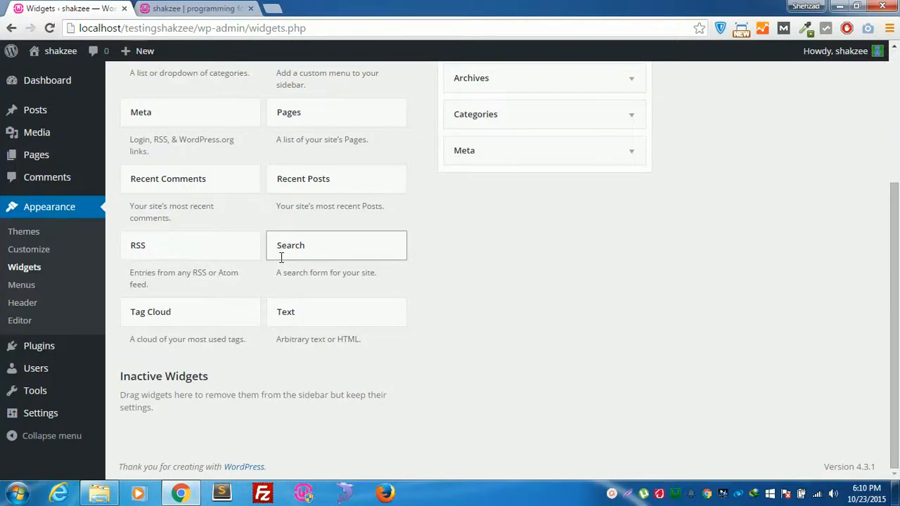
pyautogui.scroll(3, 281, 257)
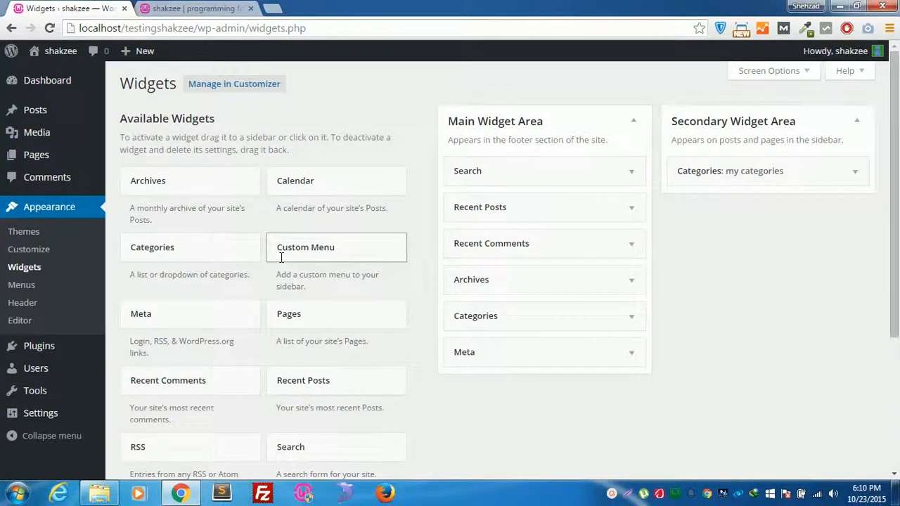
pyautogui.scroll(-2, 309, 352)
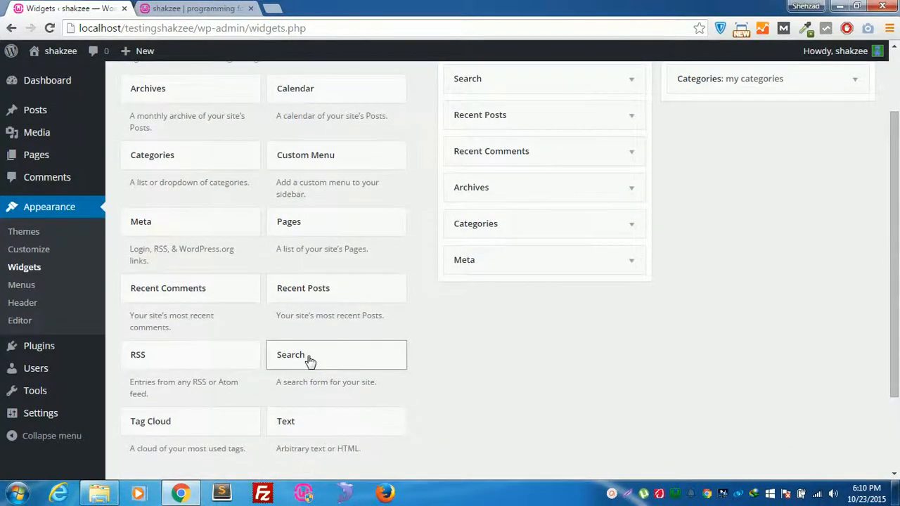
pyautogui.moveTo(333, 347); pyautogui.dragTo(725, 111)
pyautogui.moveTo(311, 356); pyautogui.dragTo(731, 92)
pyautogui.click(201, 8)
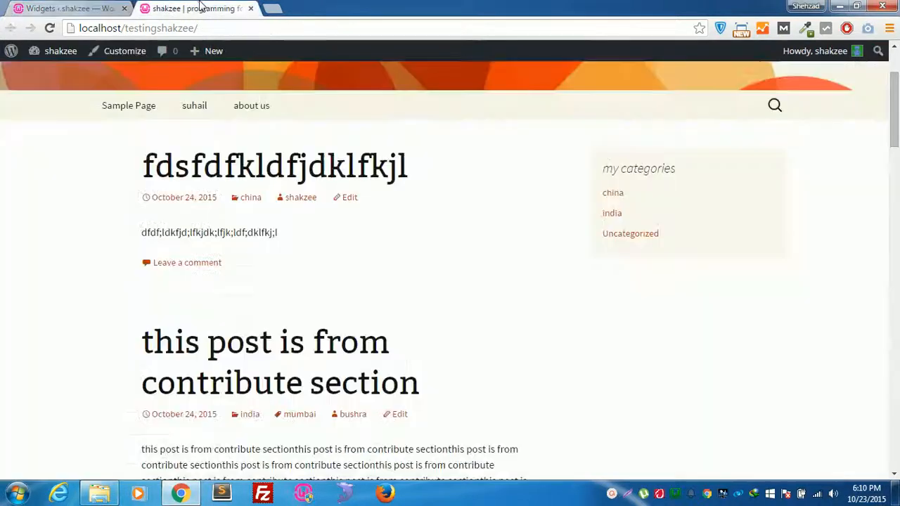
pyautogui.click(49, 28)
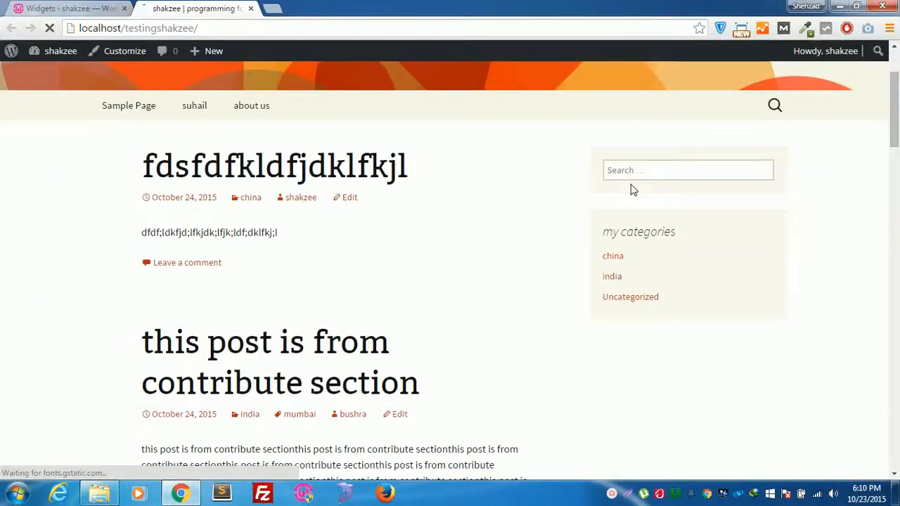
# Open the Menus management page and compare its default menu items with the live home page's navigation.
pyautogui.click(107, 6)
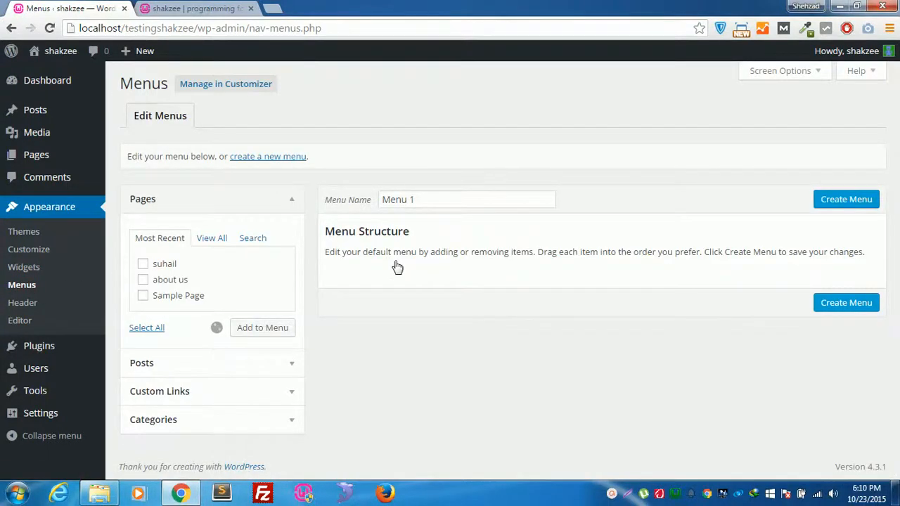
pyautogui.click(190, 7)
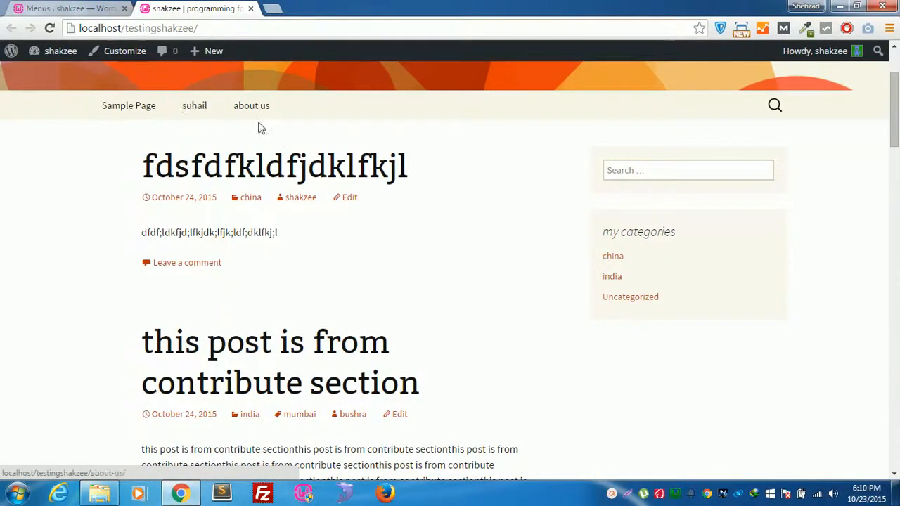
pyautogui.click(118, 9)
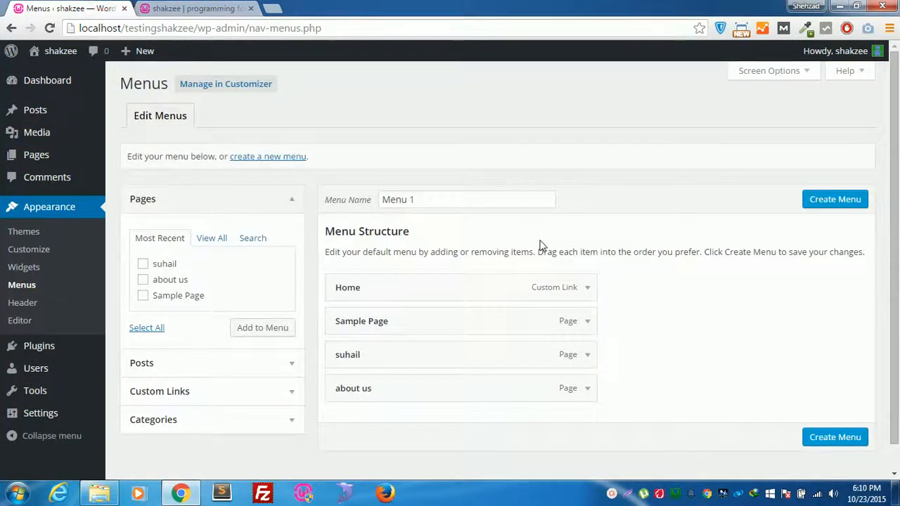
pyautogui.scroll(-1, 537, 246)
pyautogui.click(159, 8)
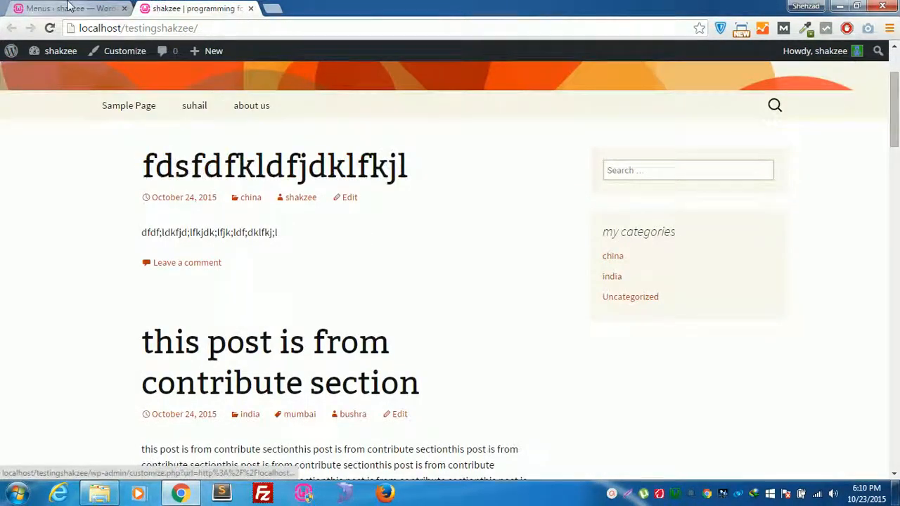
pyautogui.click(68, 5)
# Move Sample Page to third place in the default menu structure, keeping all items at top level, and reload the live home page.
pyautogui.moveTo(410, 342)
pyautogui.mouseDown()
pyautogui.moveTo(410, 370)
pyautogui.moveTo(413, 339)
pyautogui.mouseUp()
pyautogui.click(158, 7)
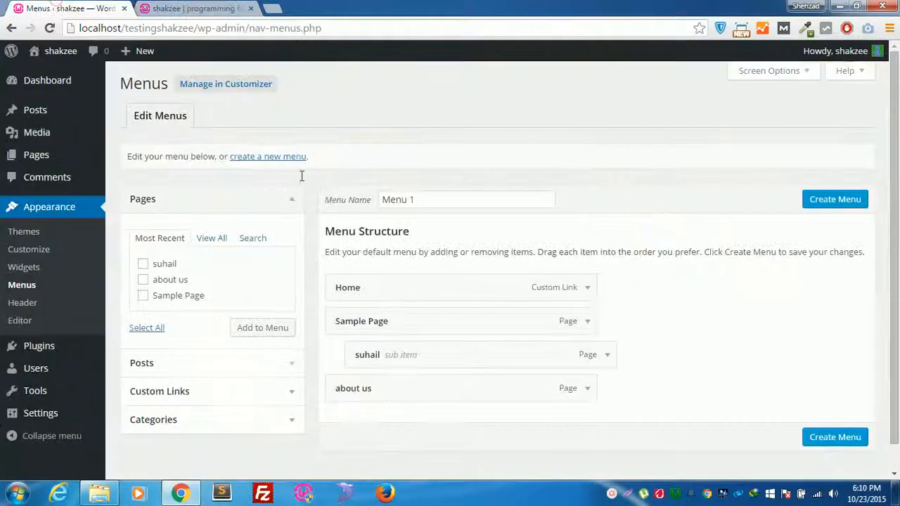
pyautogui.moveTo(459, 359); pyautogui.dragTo(428, 353)
pyautogui.moveTo(403, 317); pyautogui.dragTo(404, 353)
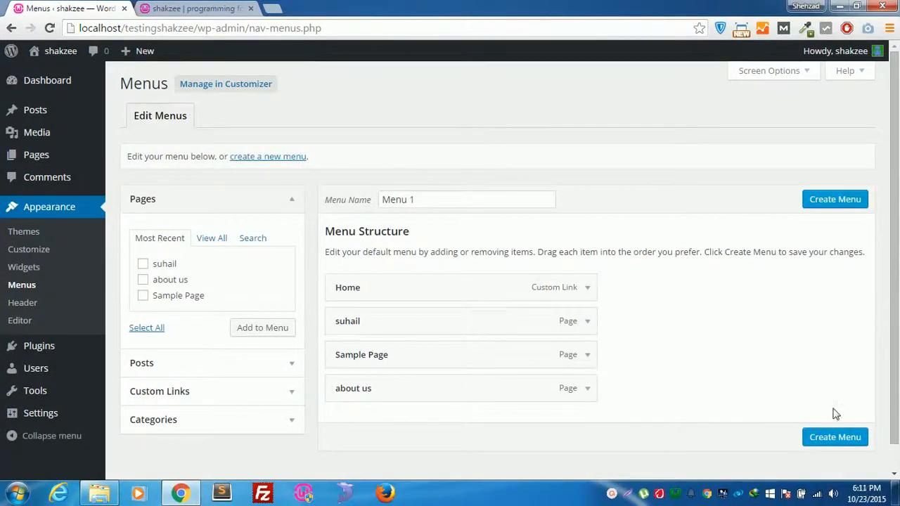
pyautogui.scroll(-1, 666, 317)
pyautogui.scroll(1, 667, 317)
pyautogui.click(160, 6)
pyautogui.click(49, 29)
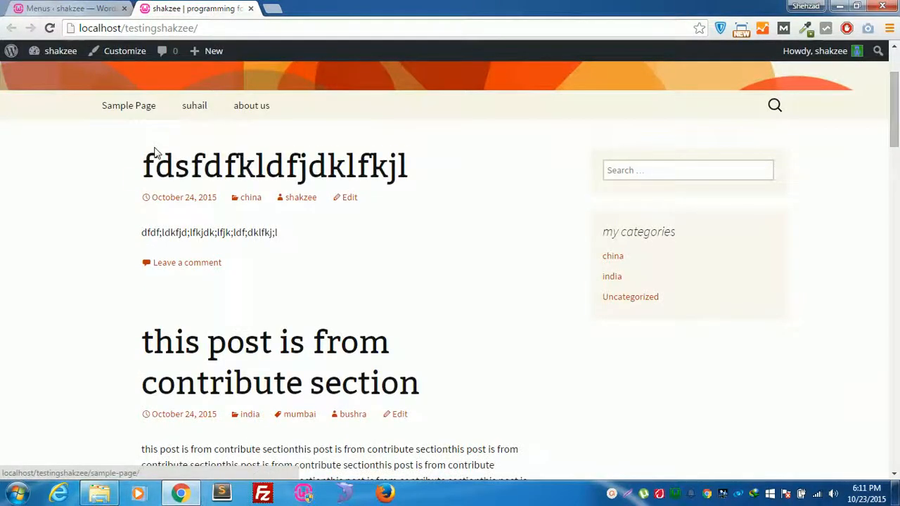
# Create Menu 1 from the listed items and check the live home page's navigation.
pyautogui.click(62, 8)
pyautogui.click(837, 199)
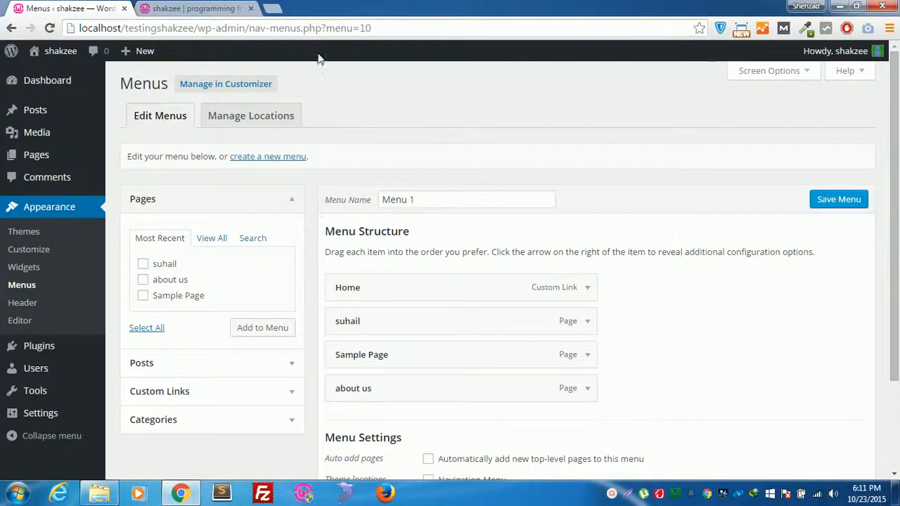
pyautogui.click(211, 7)
pyautogui.click(297, 175)
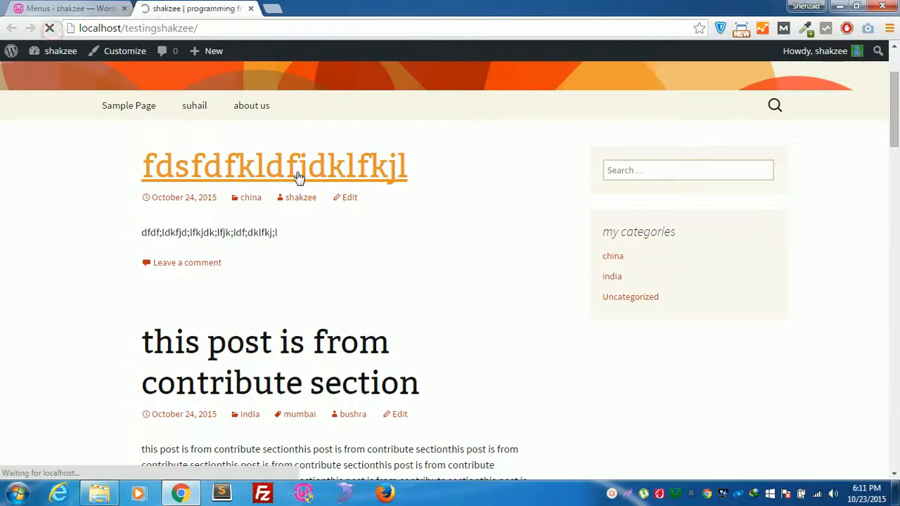
pyautogui.click(70, 8)
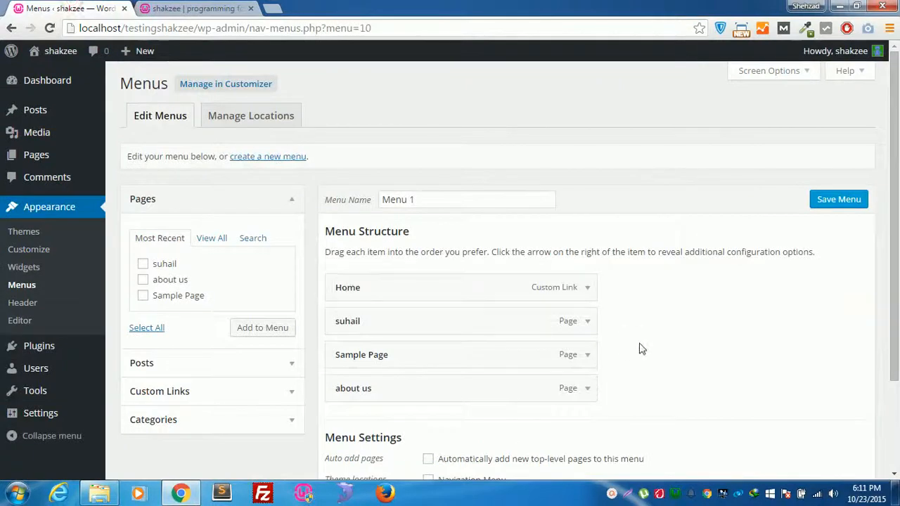
# Move Sample Page back directly below Home in Menu 1, save the menu, and reload the live home page.
pyautogui.scroll(-2, 640, 347)
pyautogui.moveTo(406, 234); pyautogui.dragTo(388, 236)
pyautogui.click(839, 116)
pyautogui.click(211, 8)
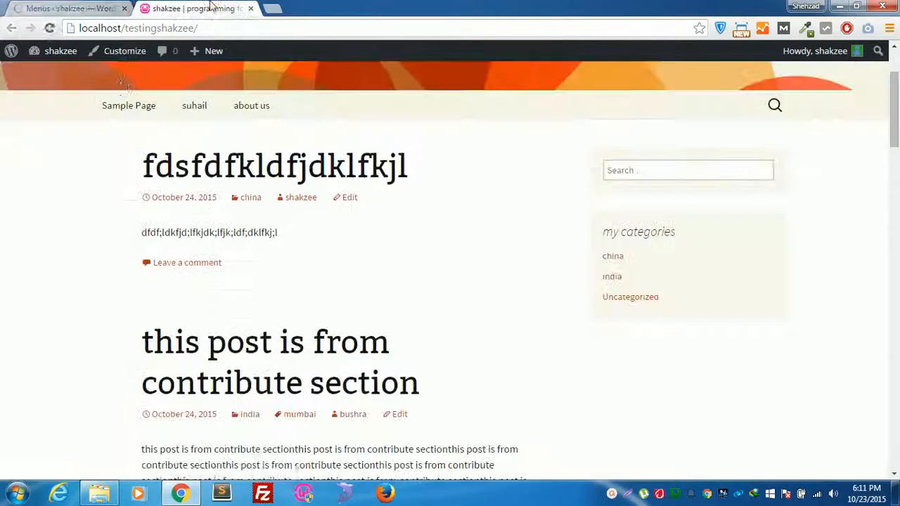
pyautogui.click(50, 28)
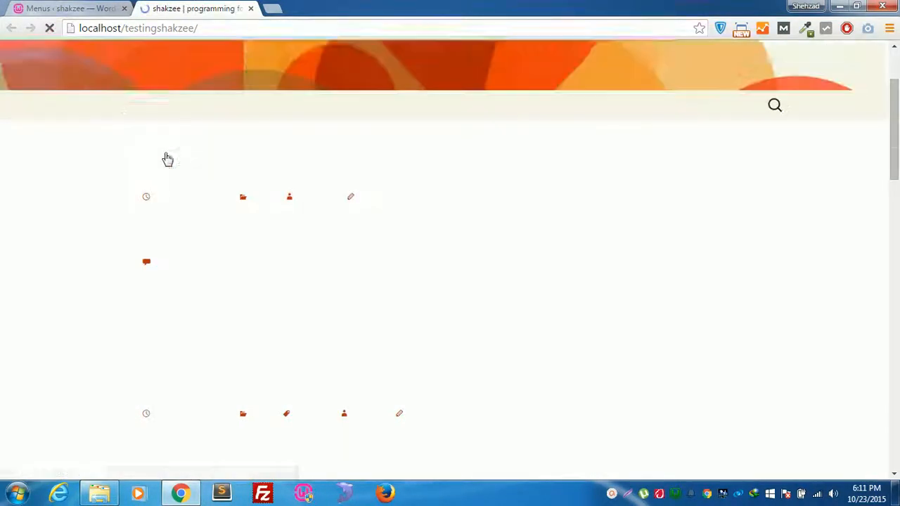
pyautogui.click(77, 9)
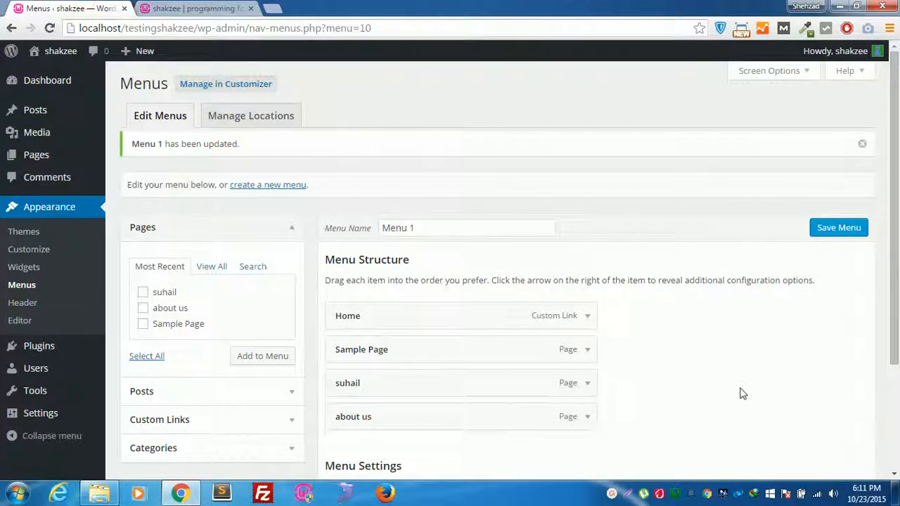
# Assign Menu 1 to the Navigation Menu theme location, save the menu, and reload the live home page.
pyautogui.scroll(-2, 741, 394)
pyautogui.click(840, 410)
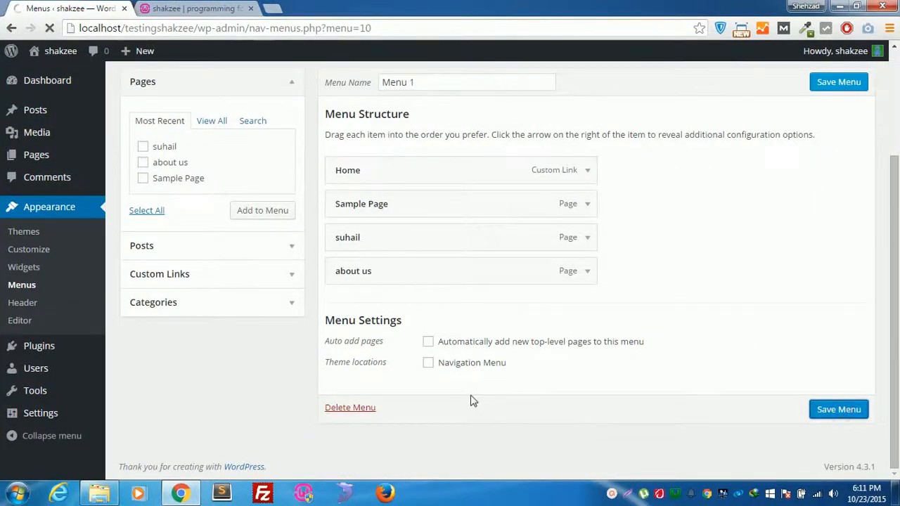
pyautogui.scroll(-2, 518, 344)
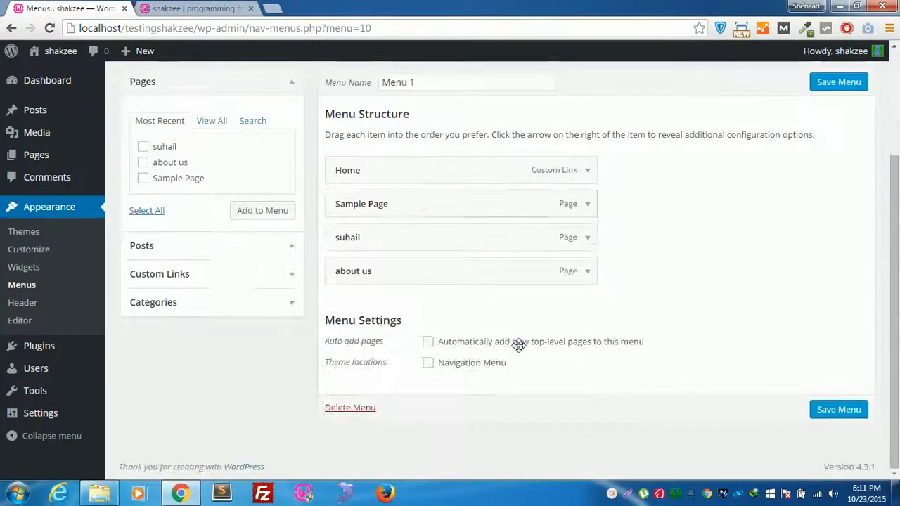
pyautogui.click(433, 342)
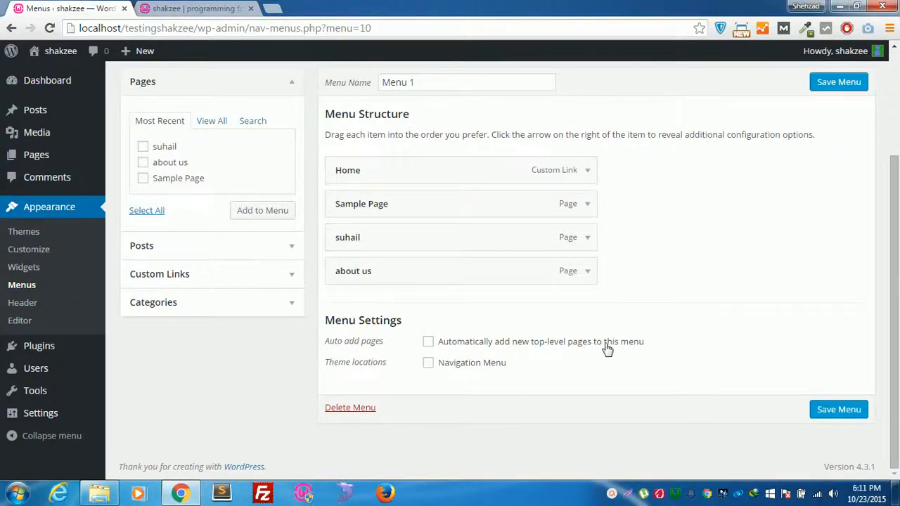
pyautogui.click(821, 411)
pyautogui.click(206, 8)
pyautogui.press('F5')
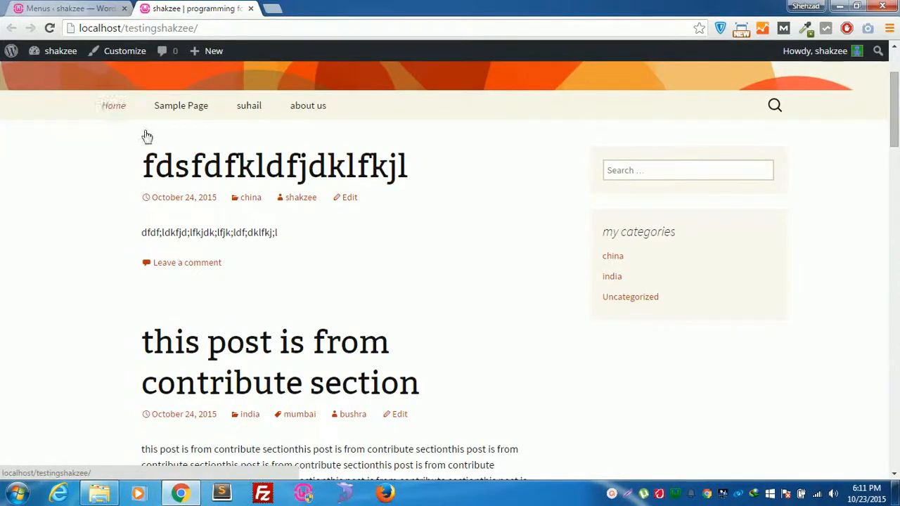
# Compare Menu 1 with the live navigation, move Sample Page to the end below about us, and save the menu.
pyautogui.click(67, 8)
pyautogui.scroll(-2, 563, 348)
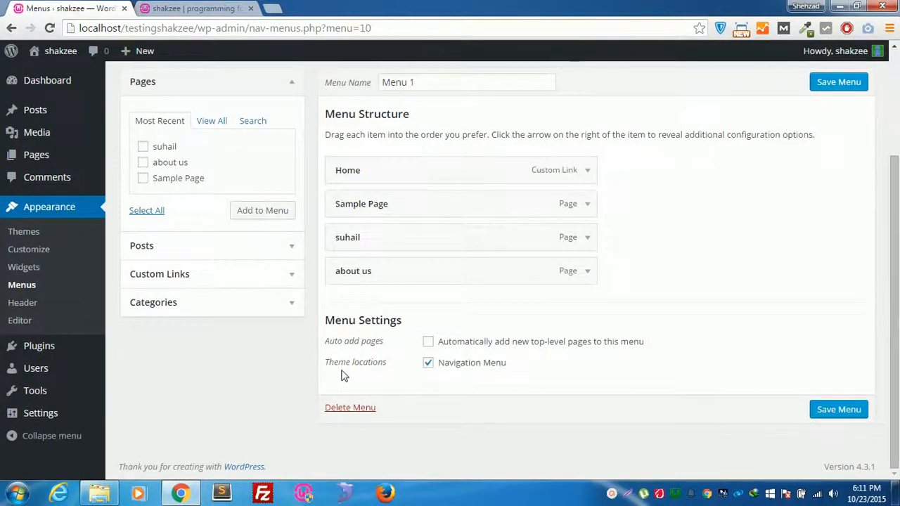
pyautogui.click(204, 8)
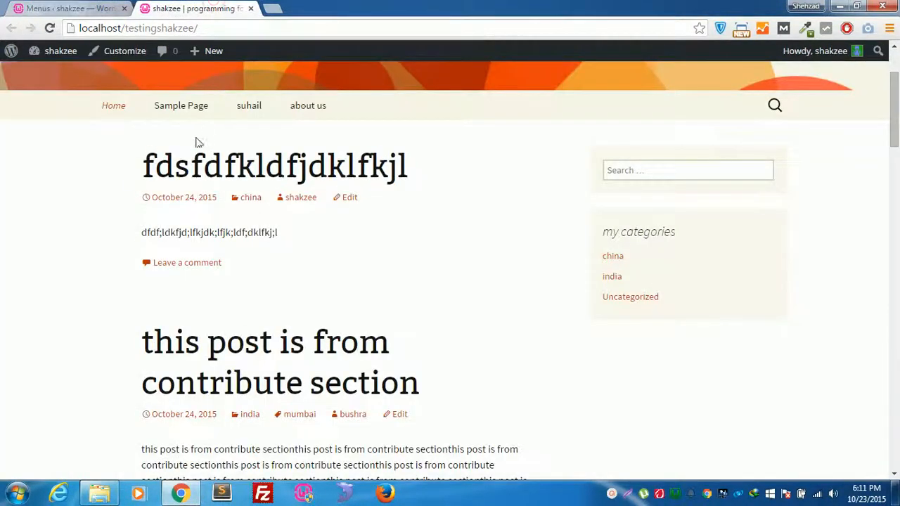
pyautogui.click(88, 7)
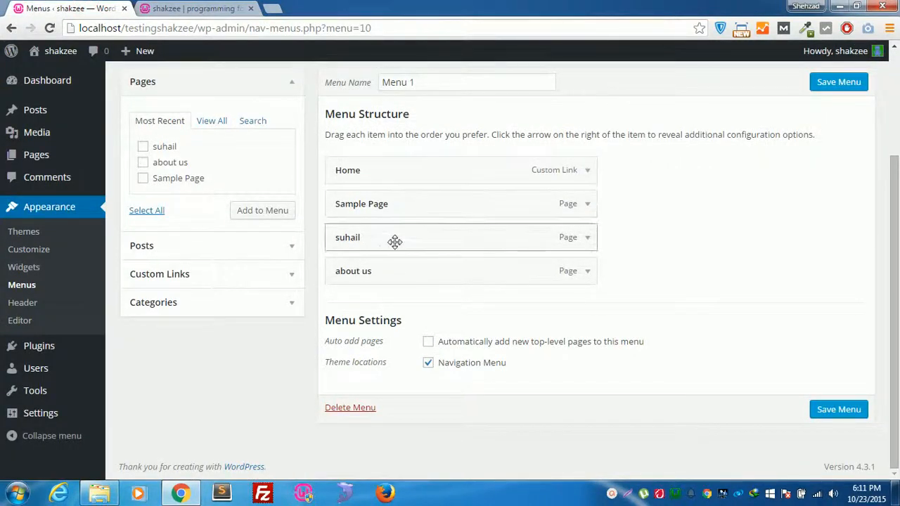
pyautogui.click(197, 8)
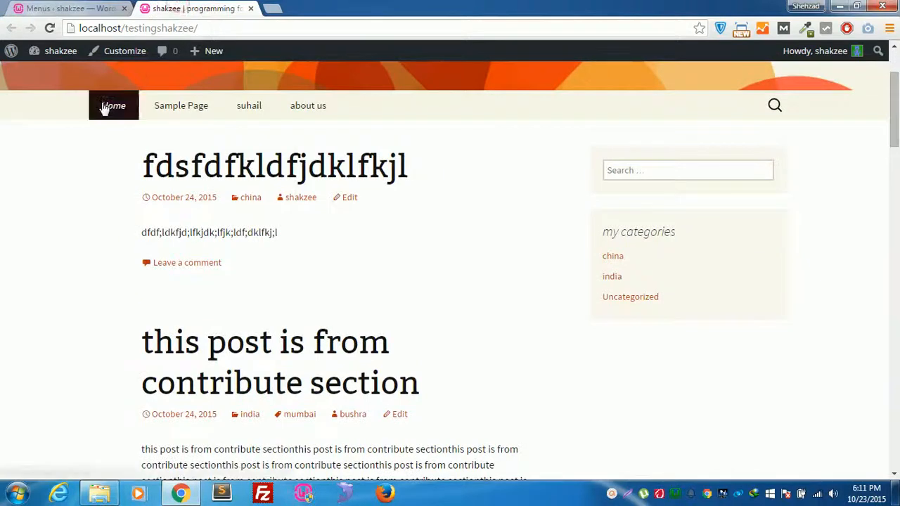
pyautogui.click(88, 7)
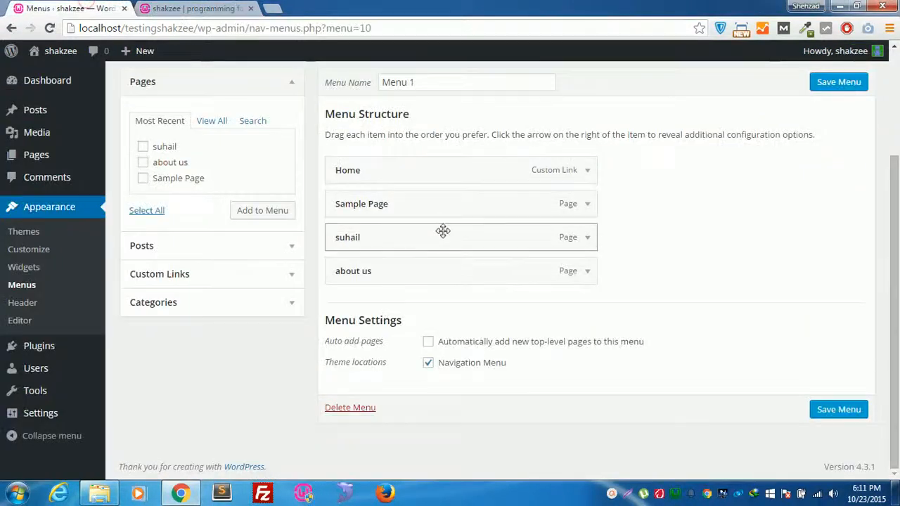
pyautogui.moveTo(409, 212); pyautogui.dragTo(408, 324)
pyautogui.click(843, 444)
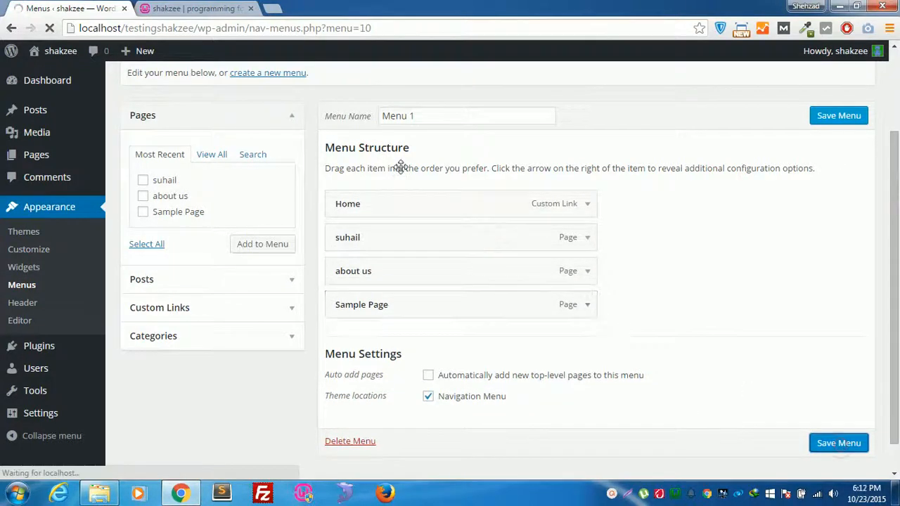
# Reload the live home page and compare its navigation order with the Menu 1 structure.
pyautogui.click(196, 7)
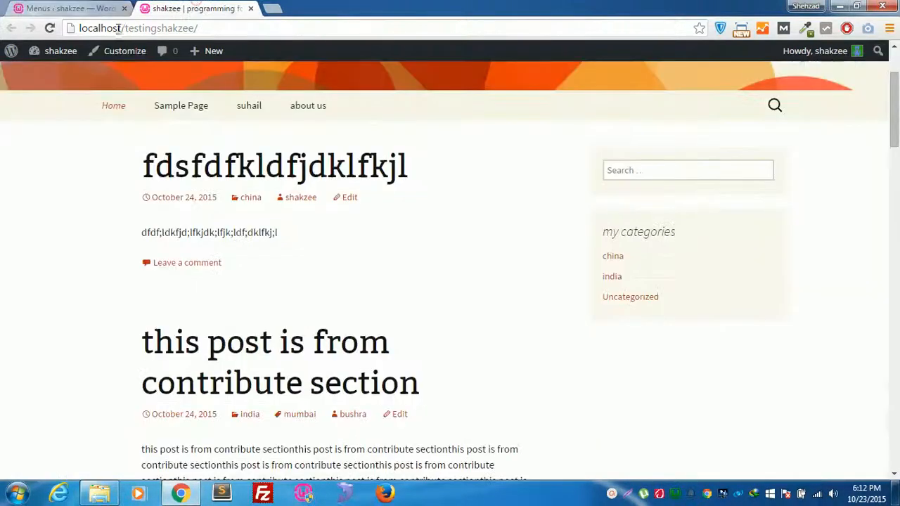
pyautogui.click(50, 28)
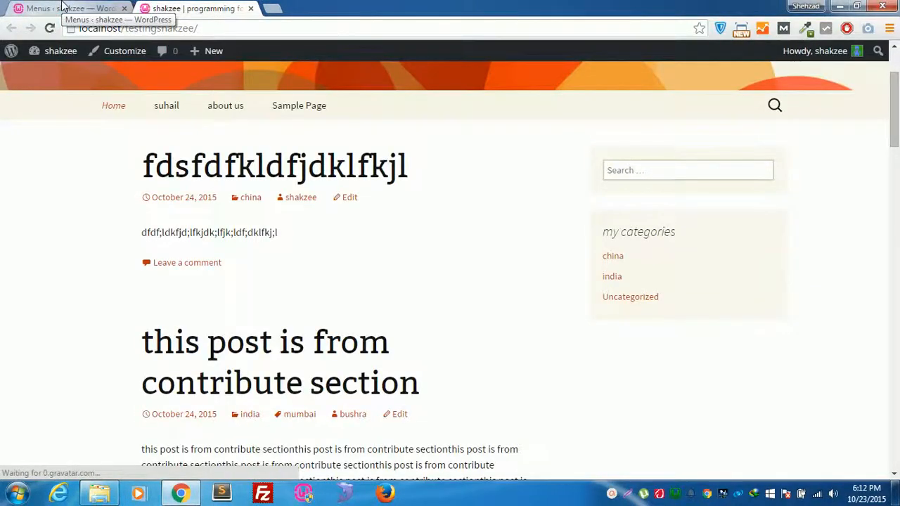
pyautogui.click(84, 7)
pyautogui.click(190, 5)
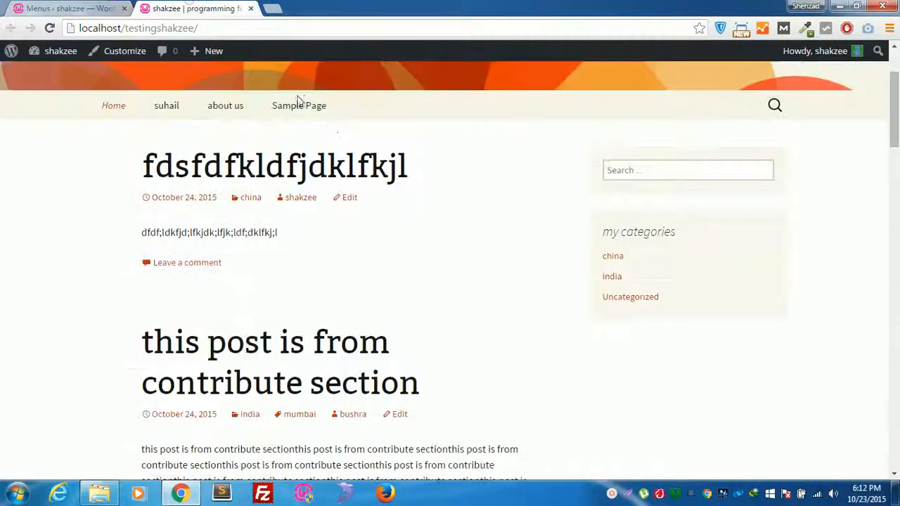
pyautogui.click(84, 6)
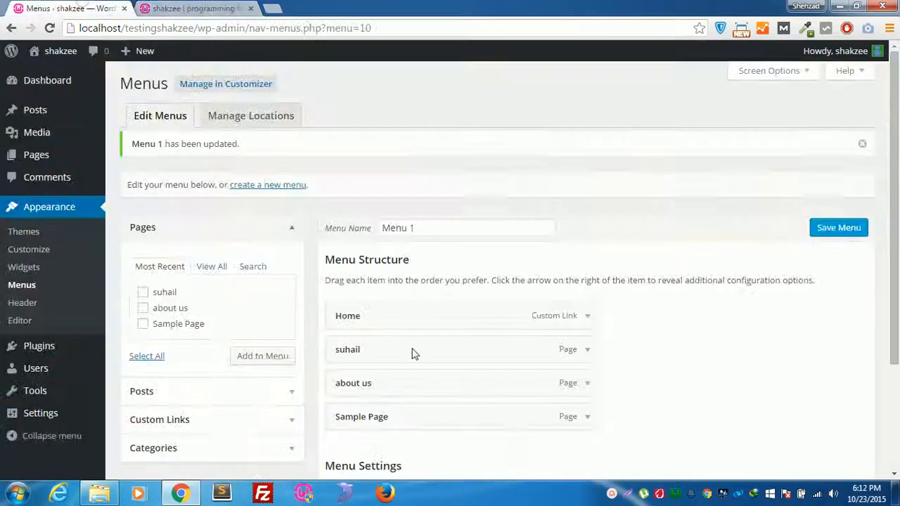
pyautogui.scroll(-1, 468, 405)
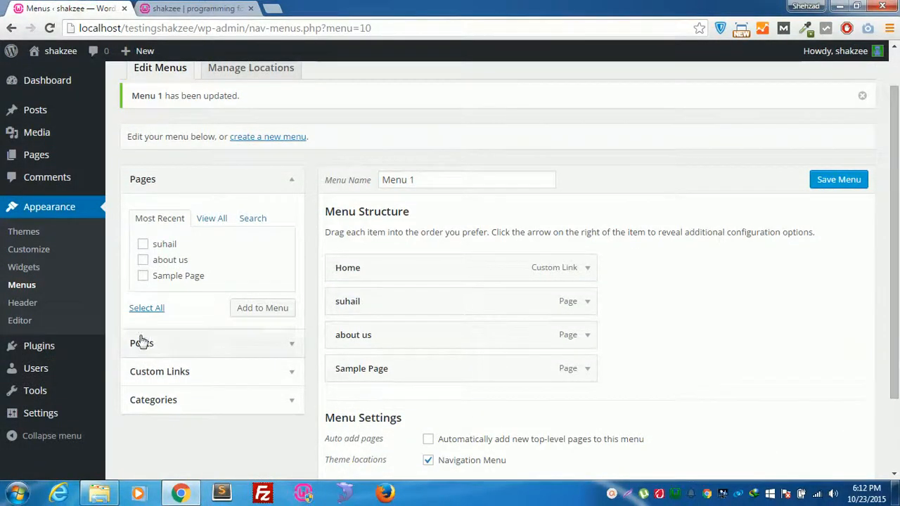
# Open the header image settings and check the current header on the live home page.
pyautogui.click(40, 307)
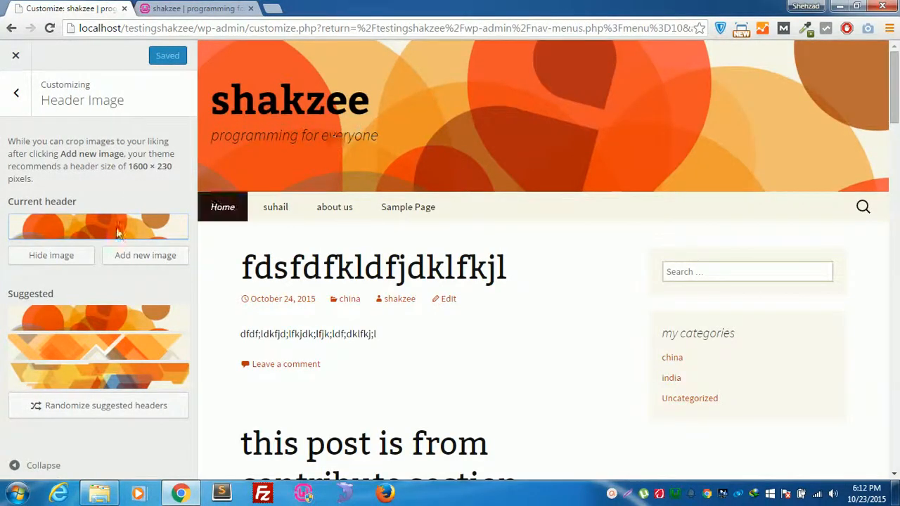
pyautogui.click(211, 9)
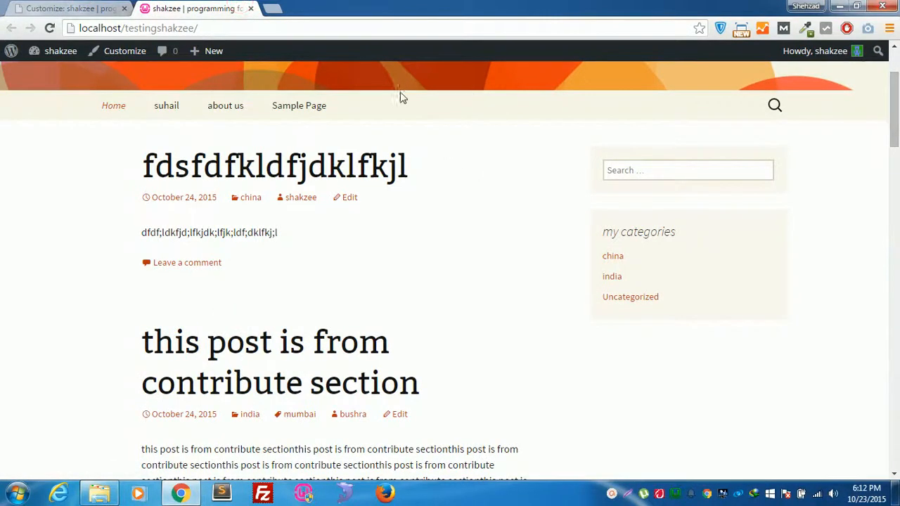
pyautogui.scroll(2, 389, 112)
pyautogui.click(121, 5)
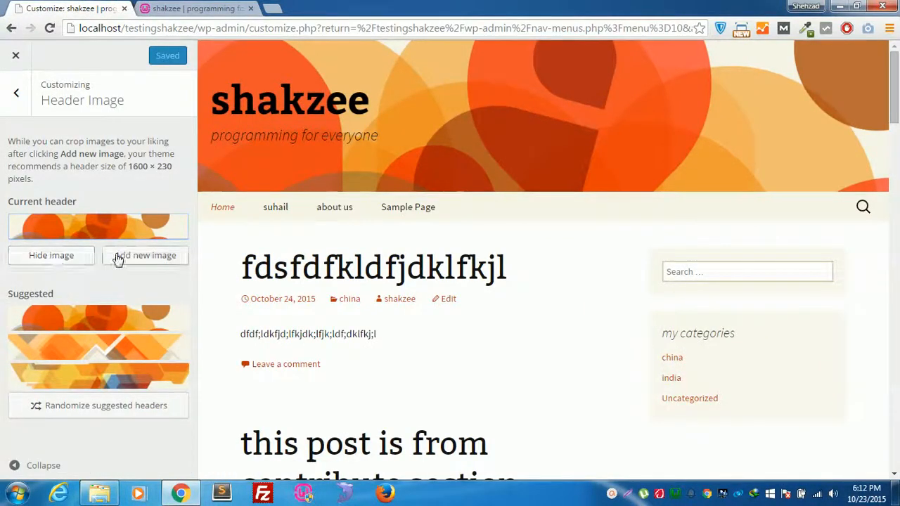
# Hide the header image, publish the change, and reload the live home page.
pyautogui.click(53, 257)
pyautogui.click(137, 59)
pyautogui.click(178, 6)
pyautogui.click(46, 27)
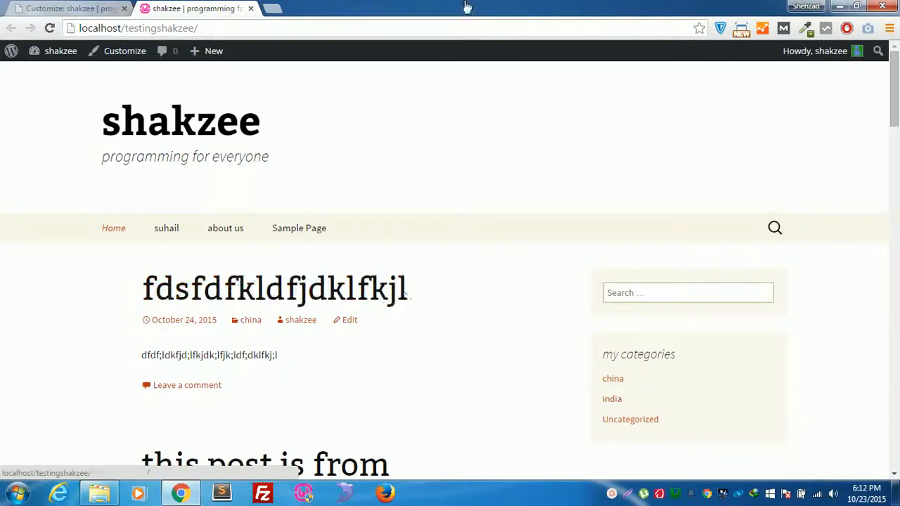
# Set Chrysanthemum.jpg from the media library as the header image, cropped to a band across the flower's center.
pyautogui.click(112, 6)
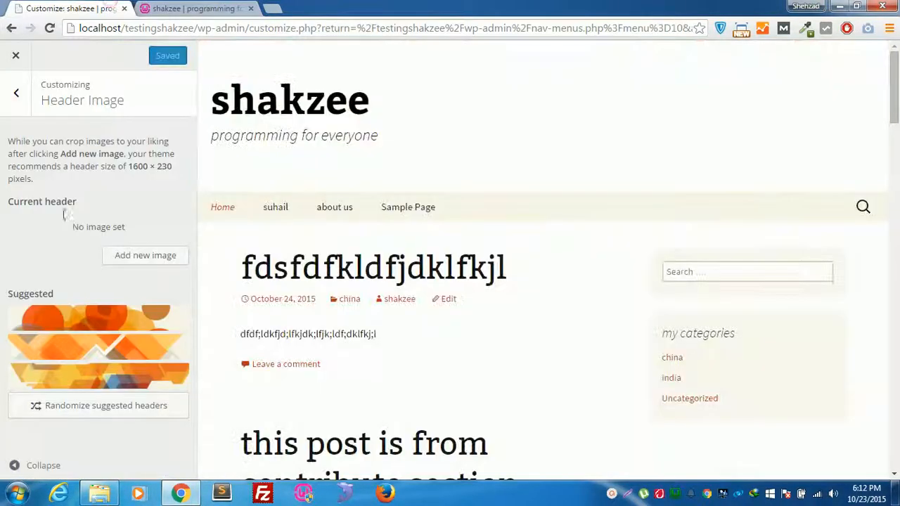
pyautogui.click(138, 260)
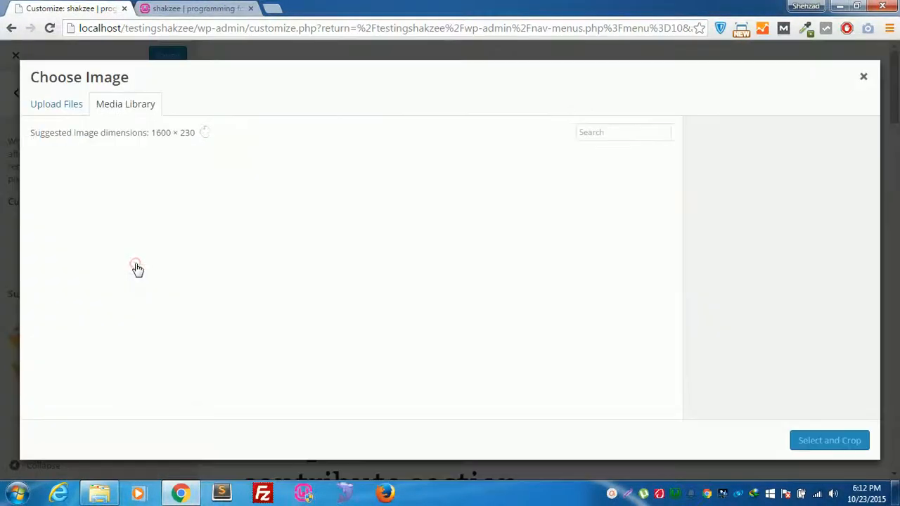
pyautogui.click(357, 223)
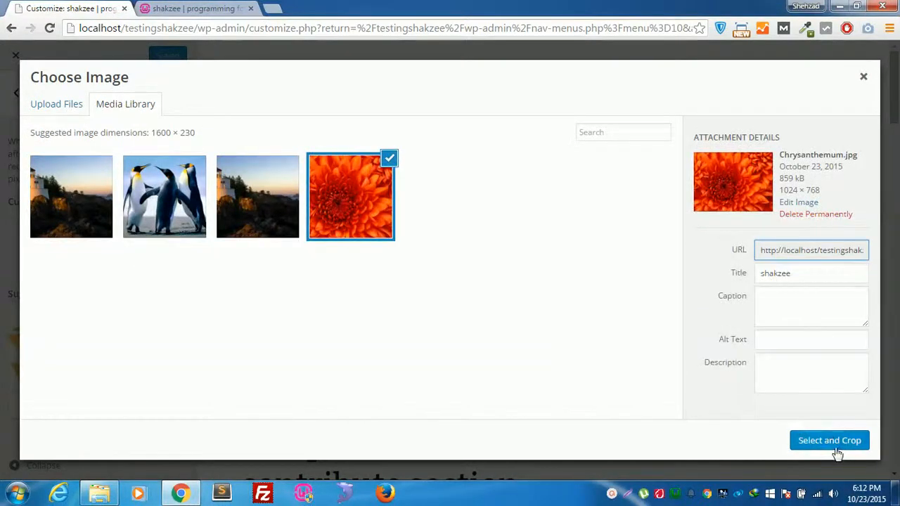
pyautogui.click(835, 443)
pyautogui.moveTo(428, 139); pyautogui.dragTo(432, 264)
pyautogui.click(819, 444)
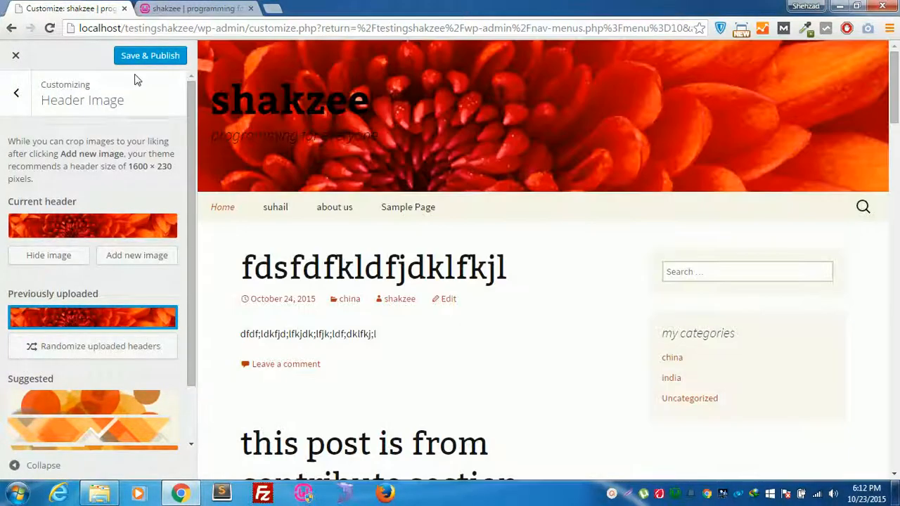
# Publish the new header image and reload the live home page.
pyautogui.click(135, 59)
pyautogui.click(170, 4)
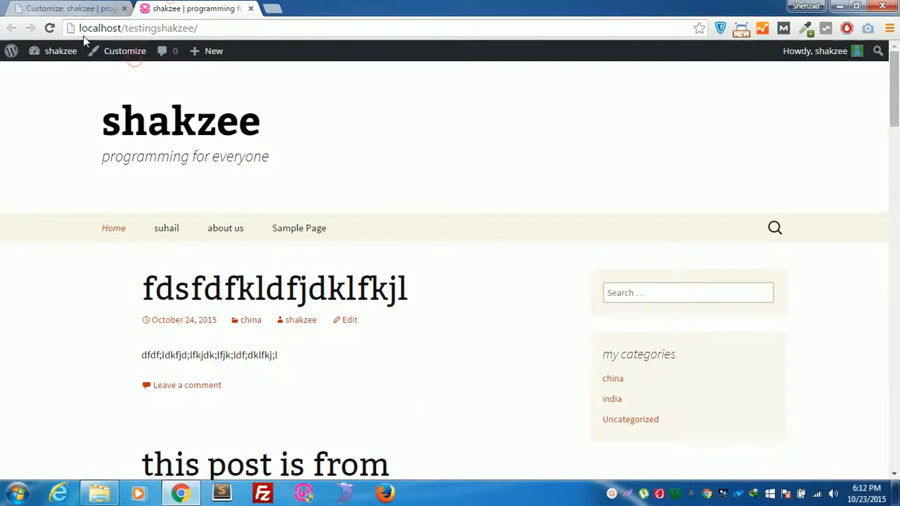
pyautogui.click(51, 28)
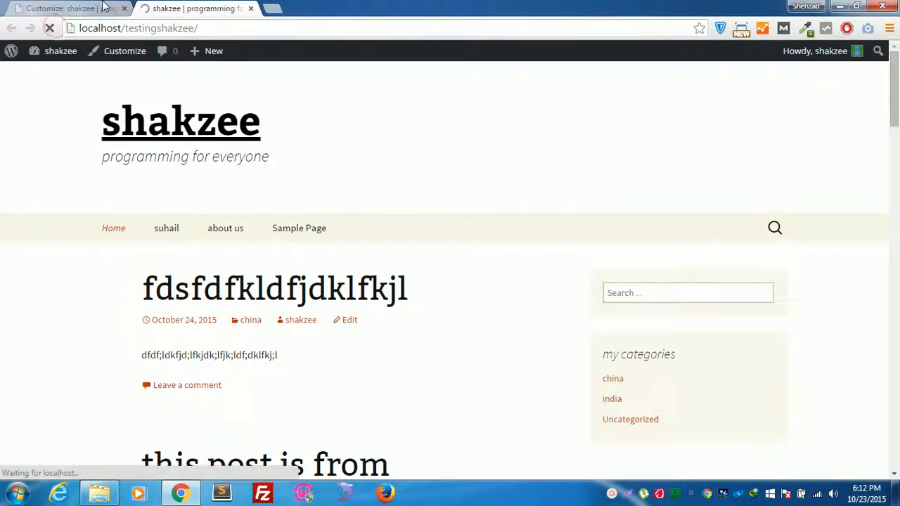
# Leave the header customization and open the theme editor on the Twenty Thirteen stylesheet.
pyautogui.click(67, 8)
pyautogui.click(11, 95)
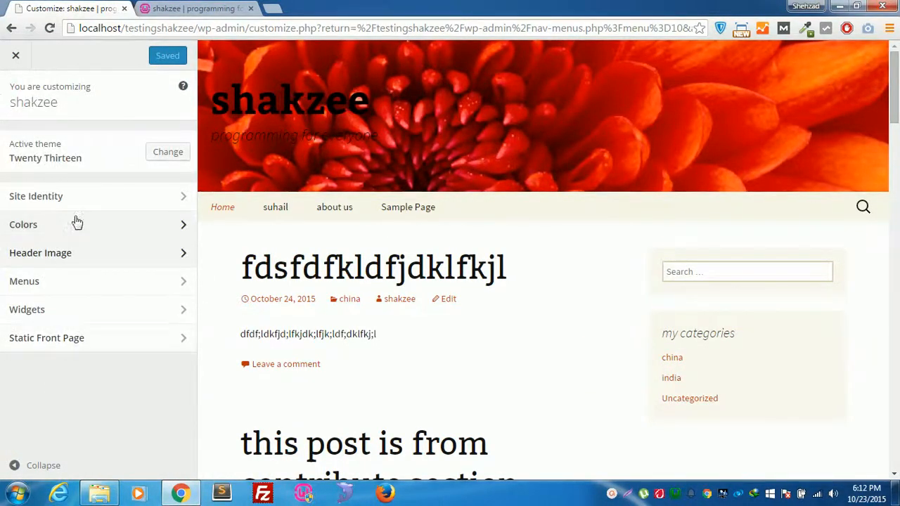
pyautogui.click(15, 54)
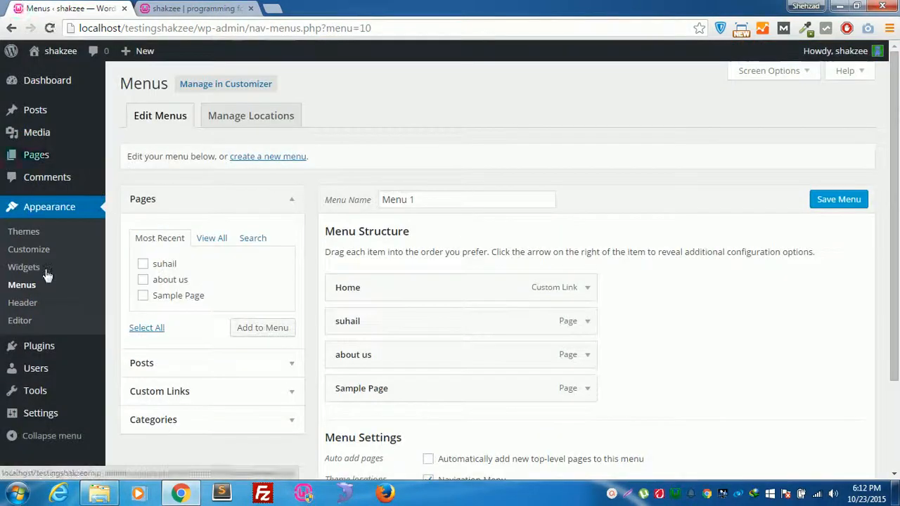
pyautogui.click(29, 307)
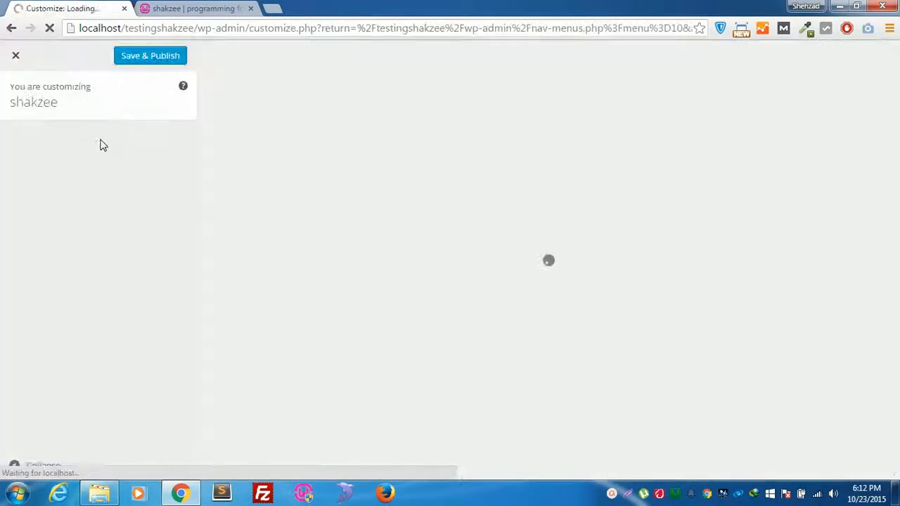
pyautogui.click(19, 27)
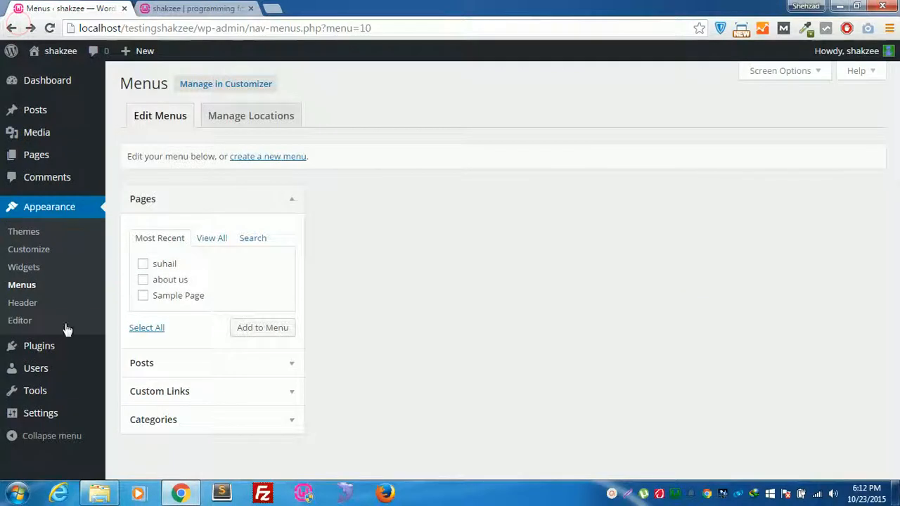
pyautogui.click(31, 325)
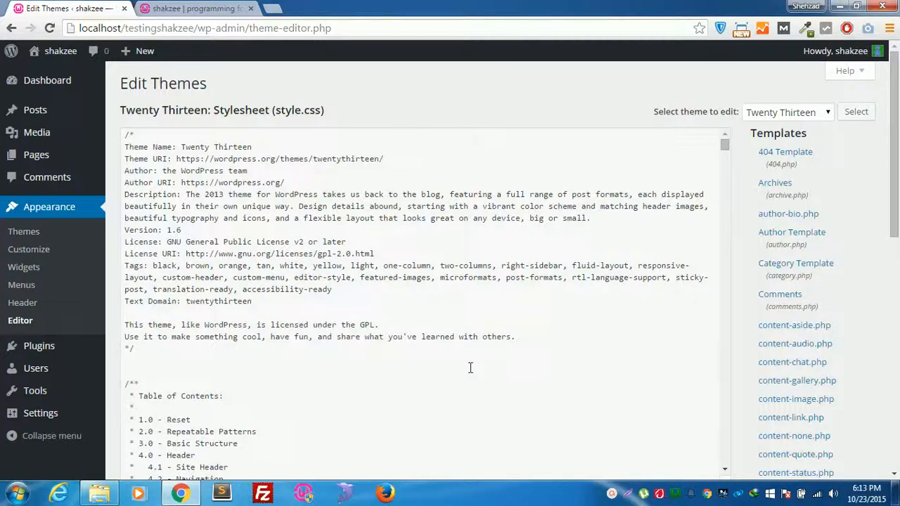
# Highlight the style.css file name in the heading and skim the stylesheet's opening rules.
pyautogui.moveTo(273, 111); pyautogui.dragTo(341, 106)
pyautogui.click(355, 242)
pyautogui.scroll(-20, 354, 242)
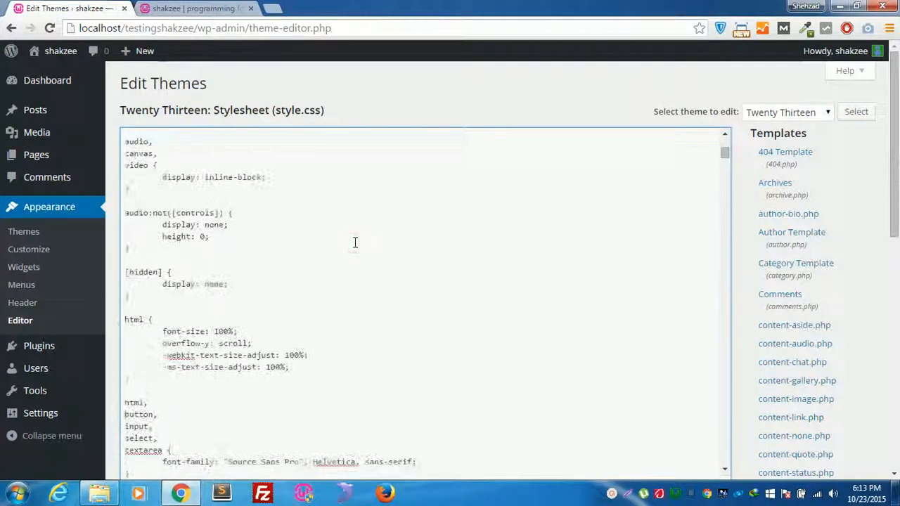
pyautogui.moveTo(895, 120); pyautogui.dragTo(869, 92)
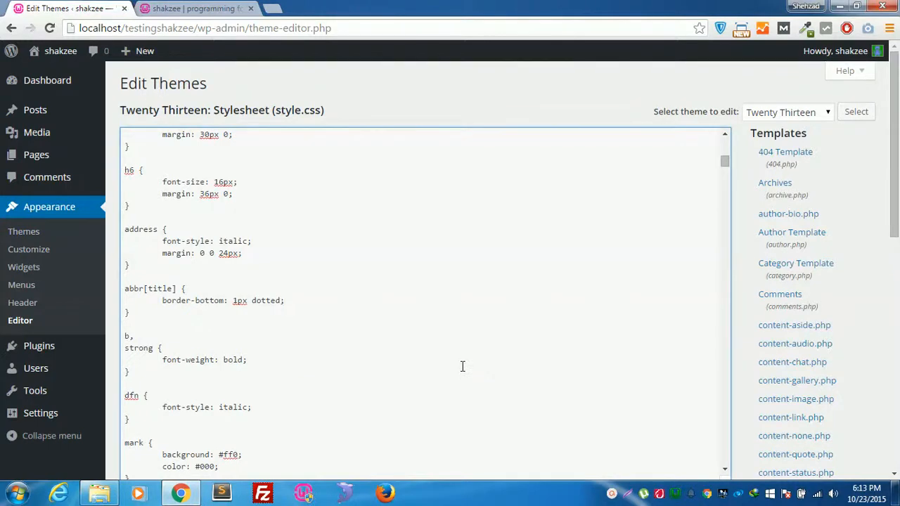
# Compare the live home page with the theme editor and go to the end of the style.css code.
pyautogui.click(190, 6)
pyautogui.click(93, 4)
pyautogui.click(193, 7)
pyautogui.click(108, 6)
pyautogui.click(191, 6)
pyautogui.click(92, 5)
pyautogui.hotkey('ctrl', 'End')
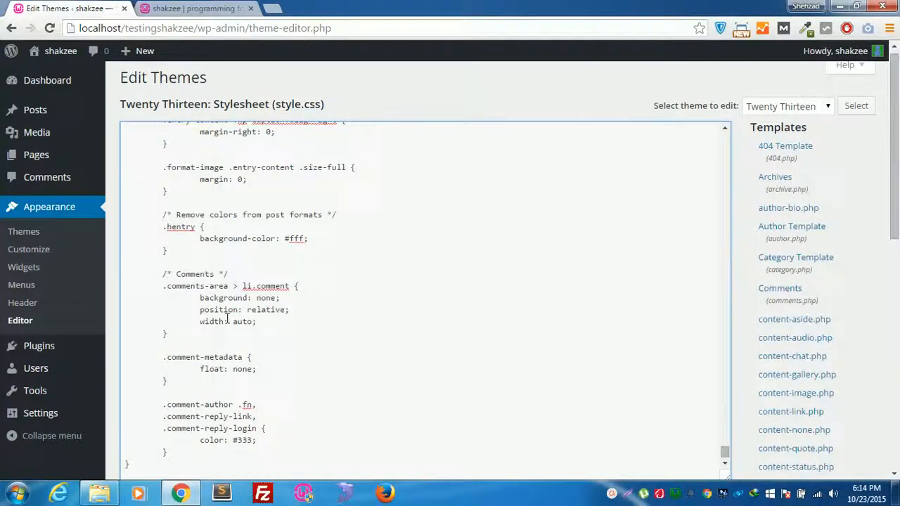